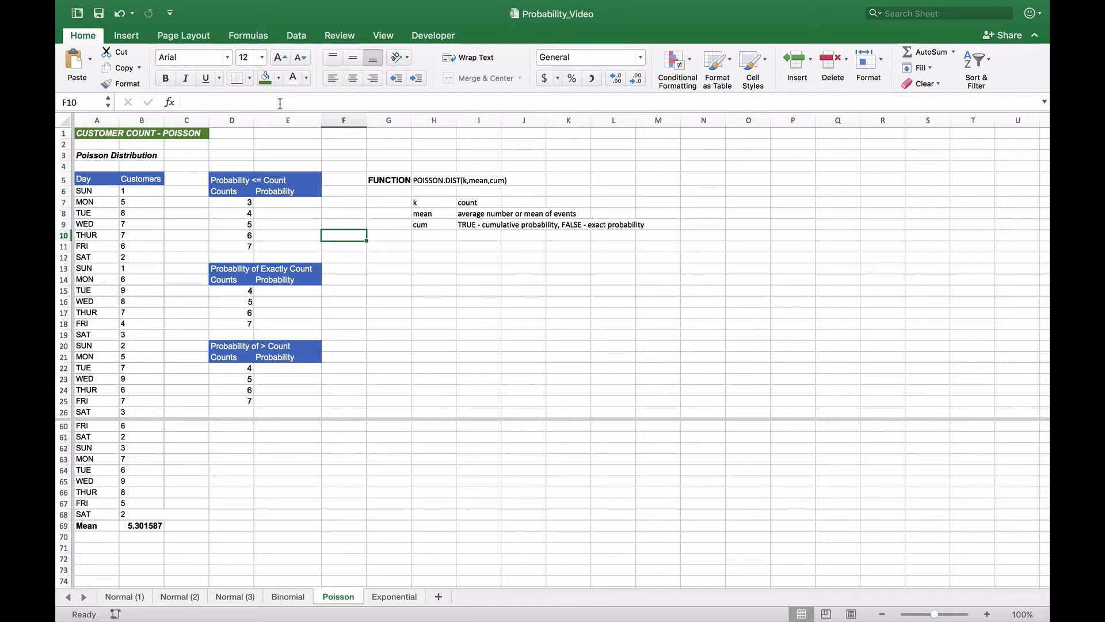
# In E7, enter =POISSON.DIST(D7,B69,TRUE) so count 3's cumulative probability shows 0.2252
pyautogui.press('Up')
pyautogui.press('Up')
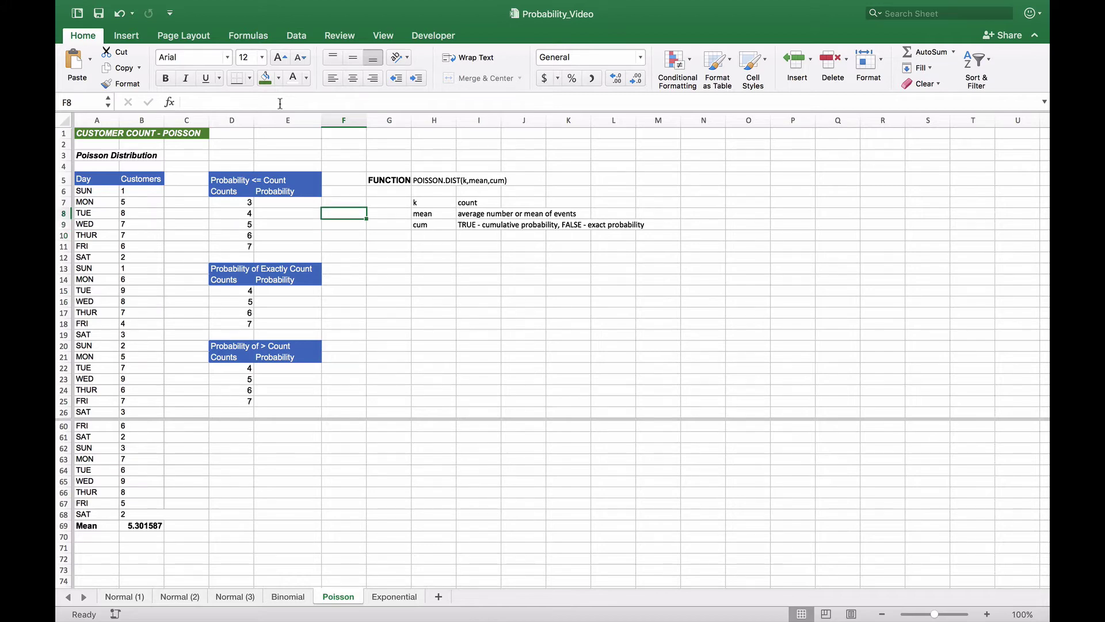
pyautogui.press('Left')
pyautogui.press('Up')
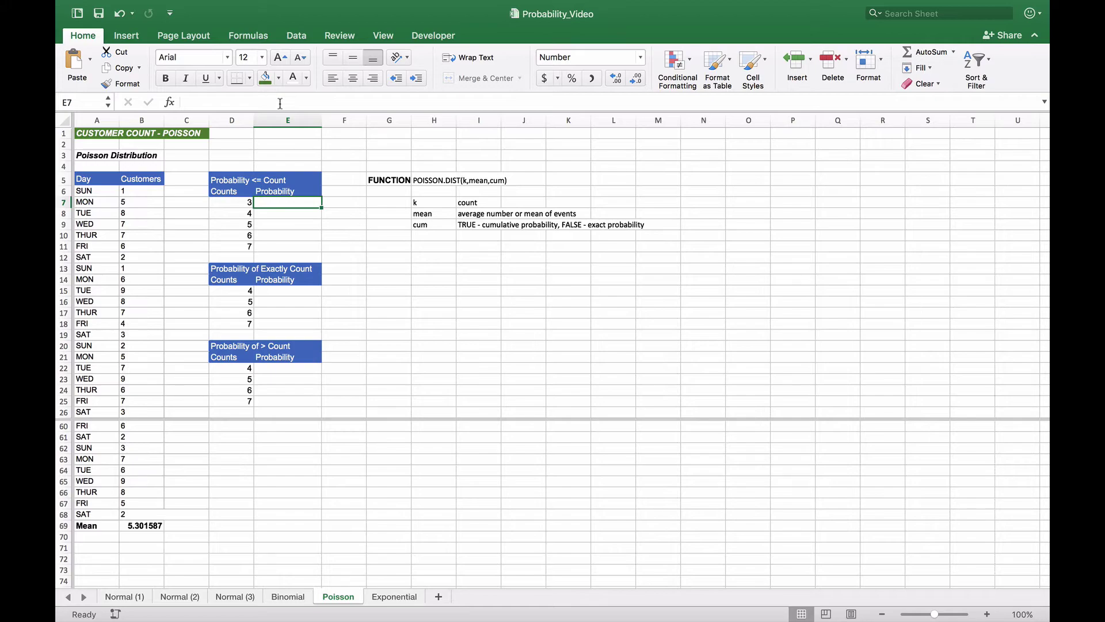
pyautogui.write('=PO')
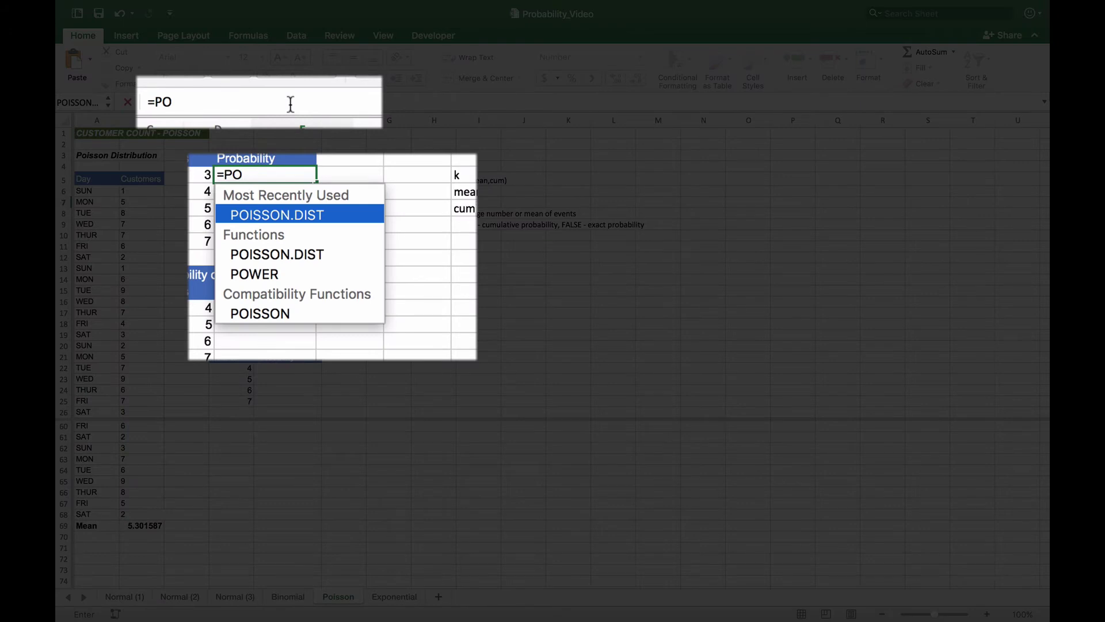
pyautogui.press('Tab')
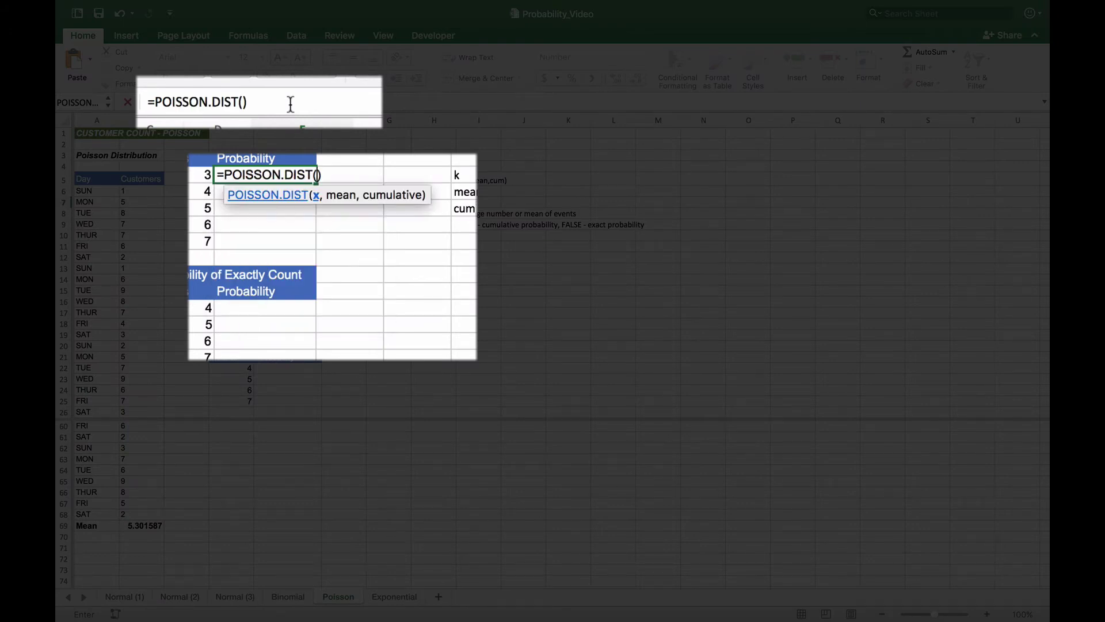
pyautogui.press('Left')
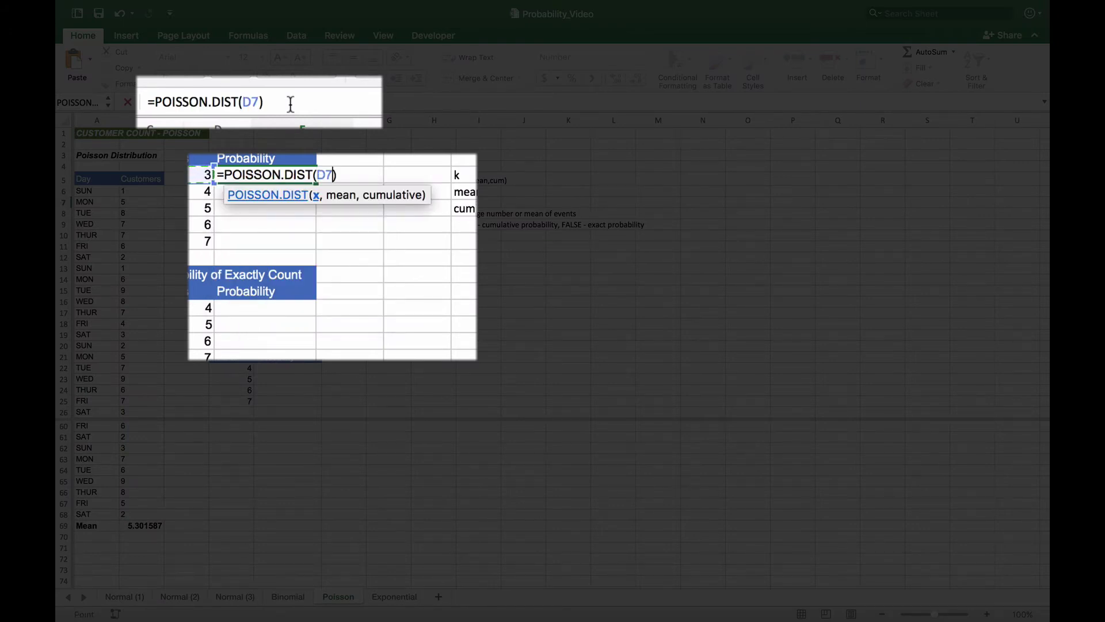
pyautogui.write(',')
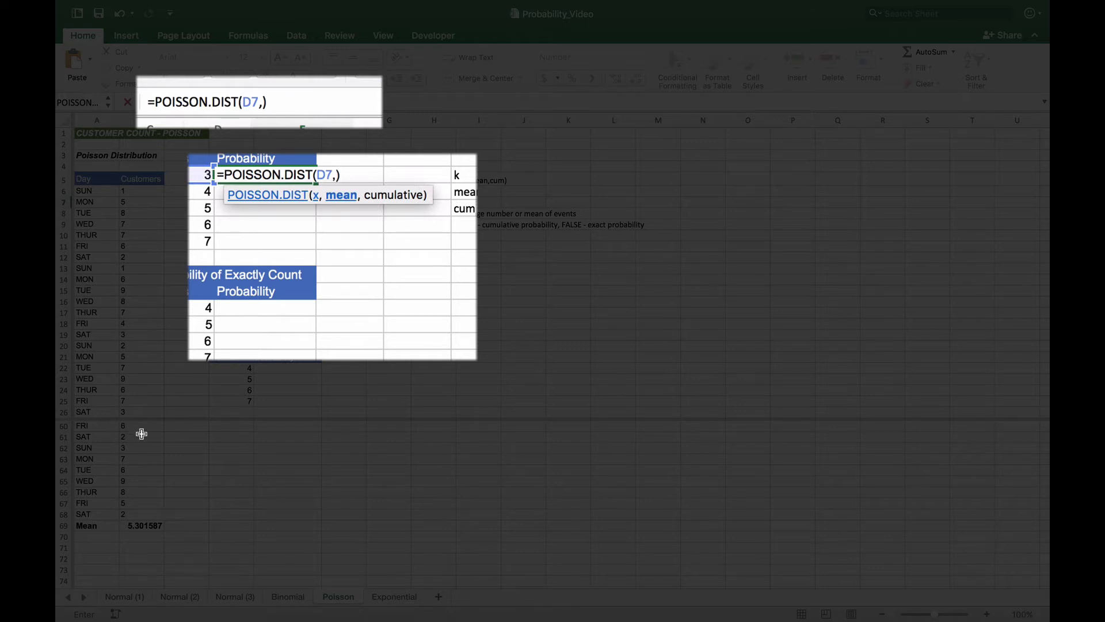
pyautogui.click(139, 526)
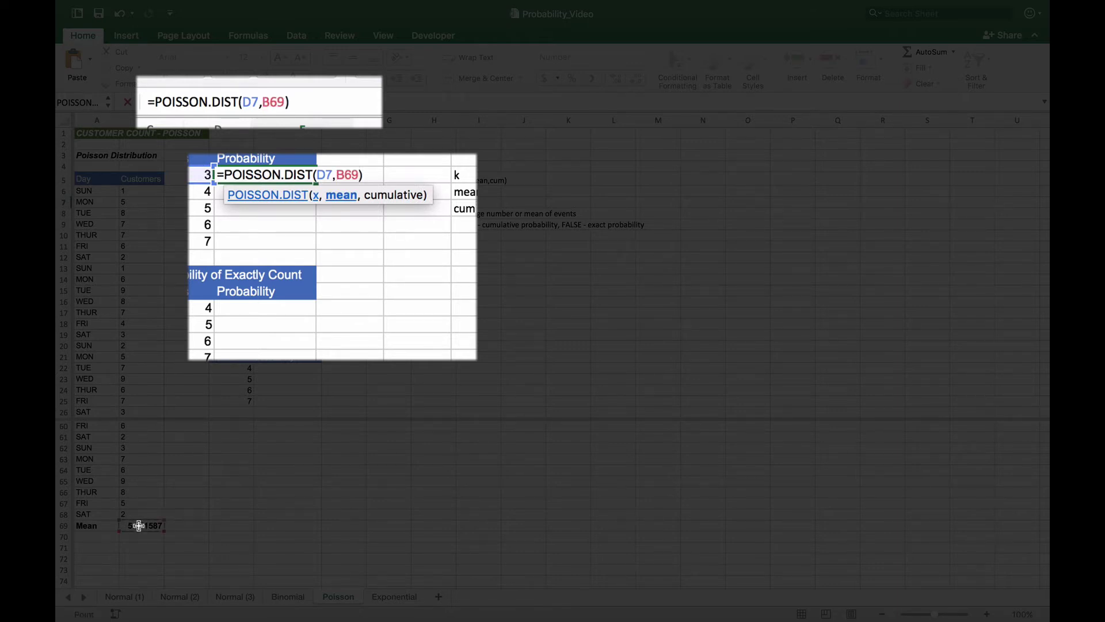
pyautogui.write(',TRUE')
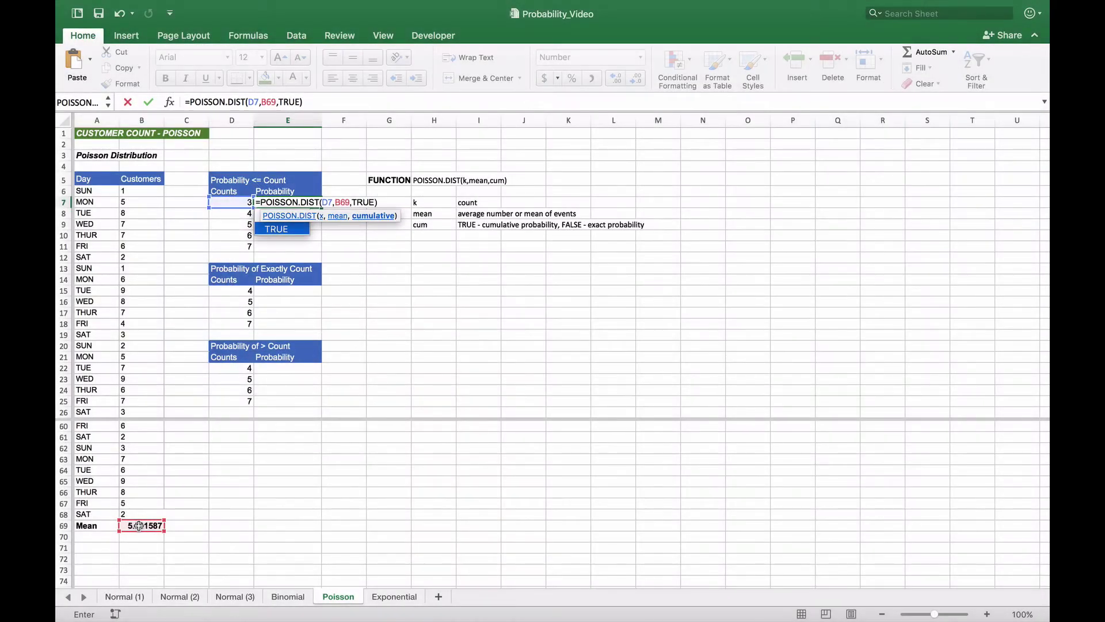
pyautogui.press('Return')
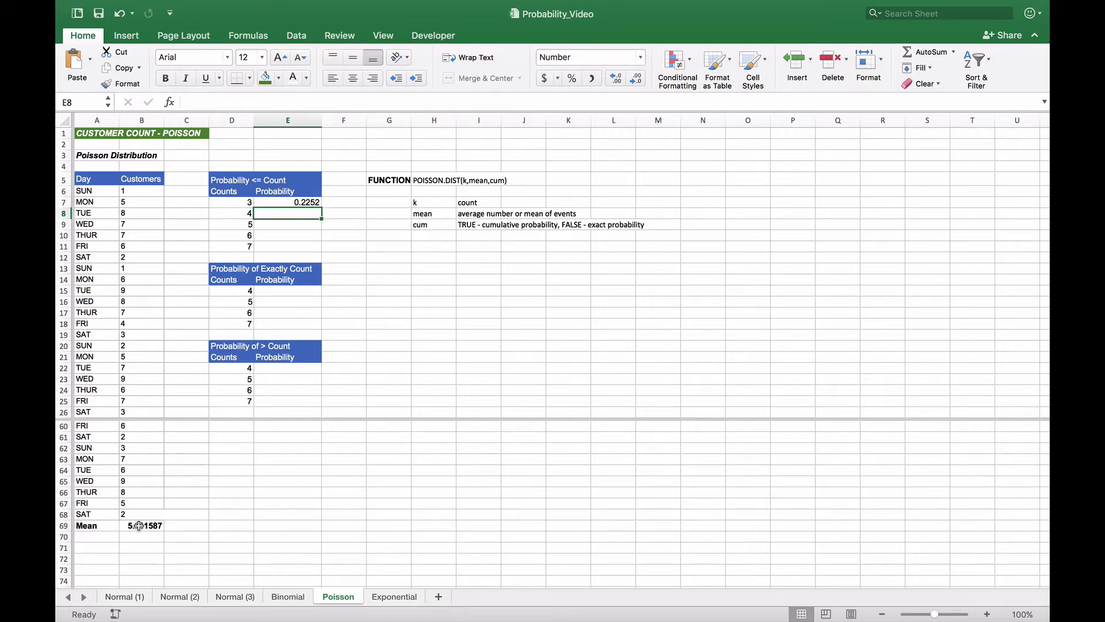
# In E8, enter =POISSON.DIST(D8,B69,TRUE) so count 4 shows a cumulative probability of 0.3893
pyautogui.write('=po')
pyautogui.press('Tab')
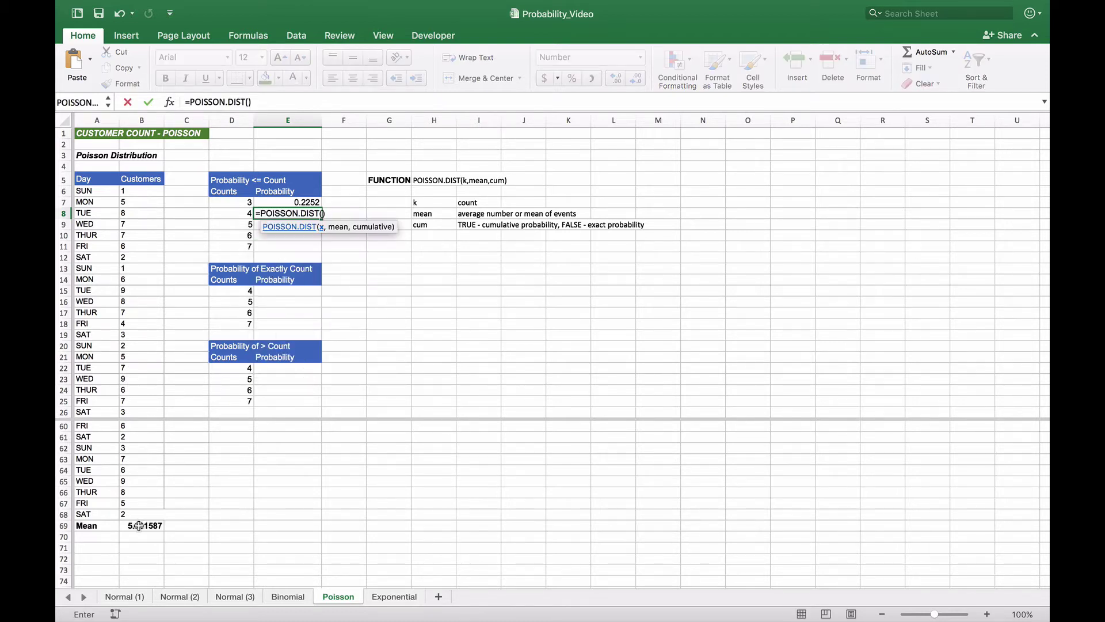
pyautogui.press('Left')
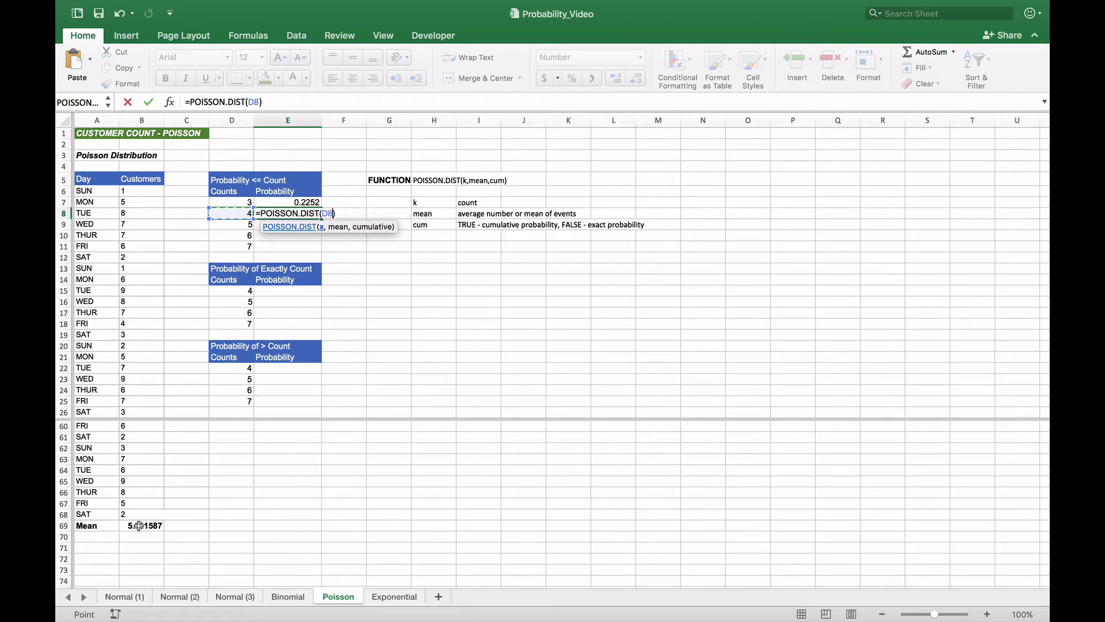
pyautogui.write(',')
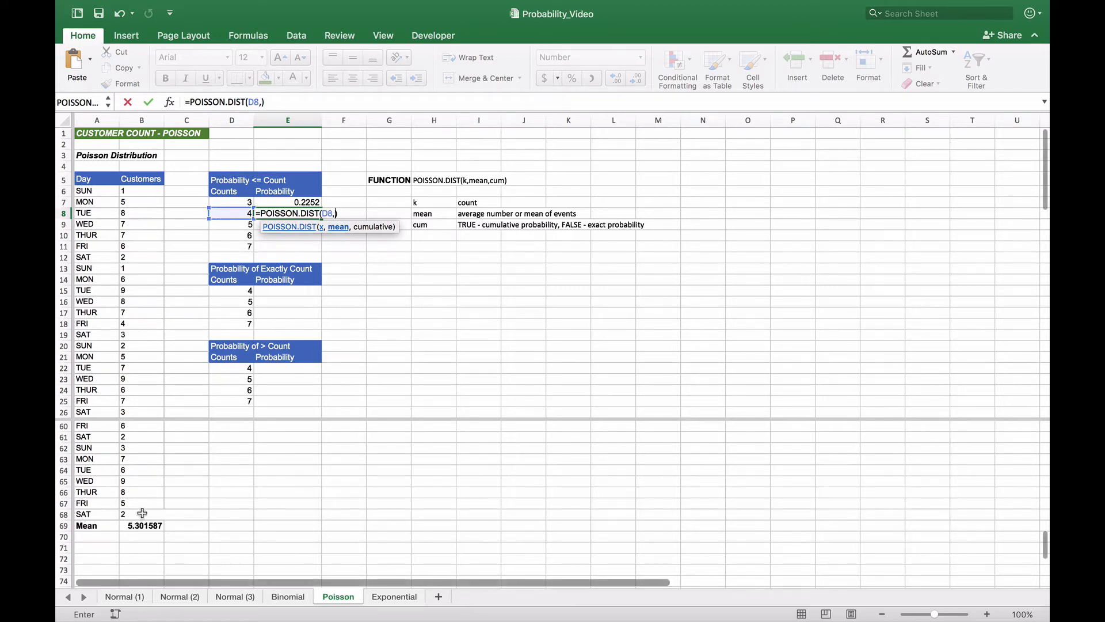
pyautogui.click(141, 526)
pyautogui.write(',')
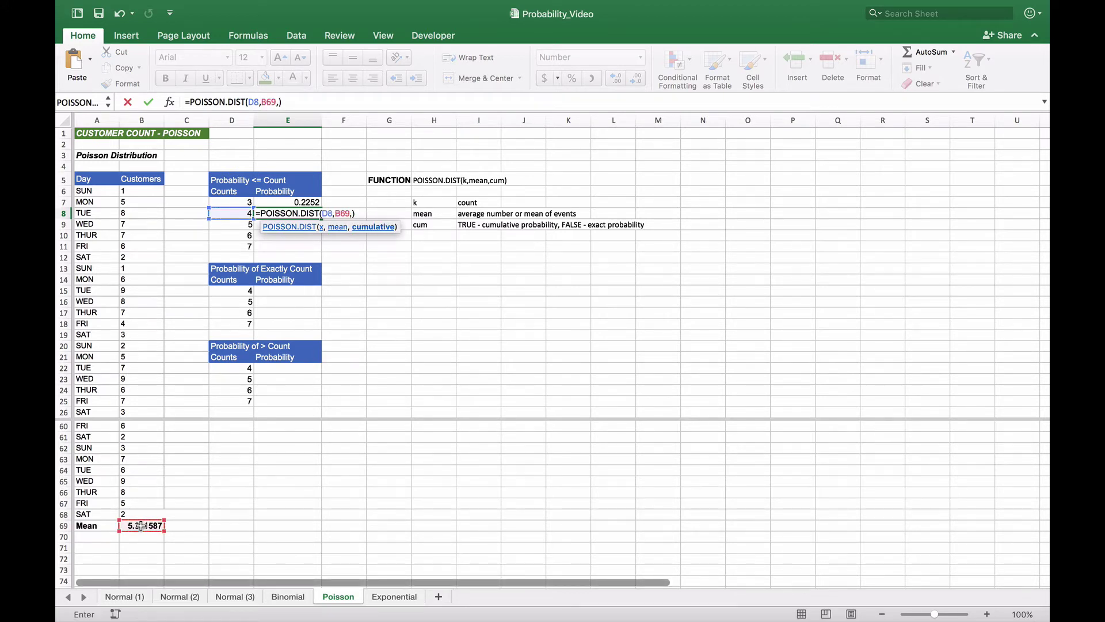
pyautogui.write('TRUE')
pyautogui.press('Return')
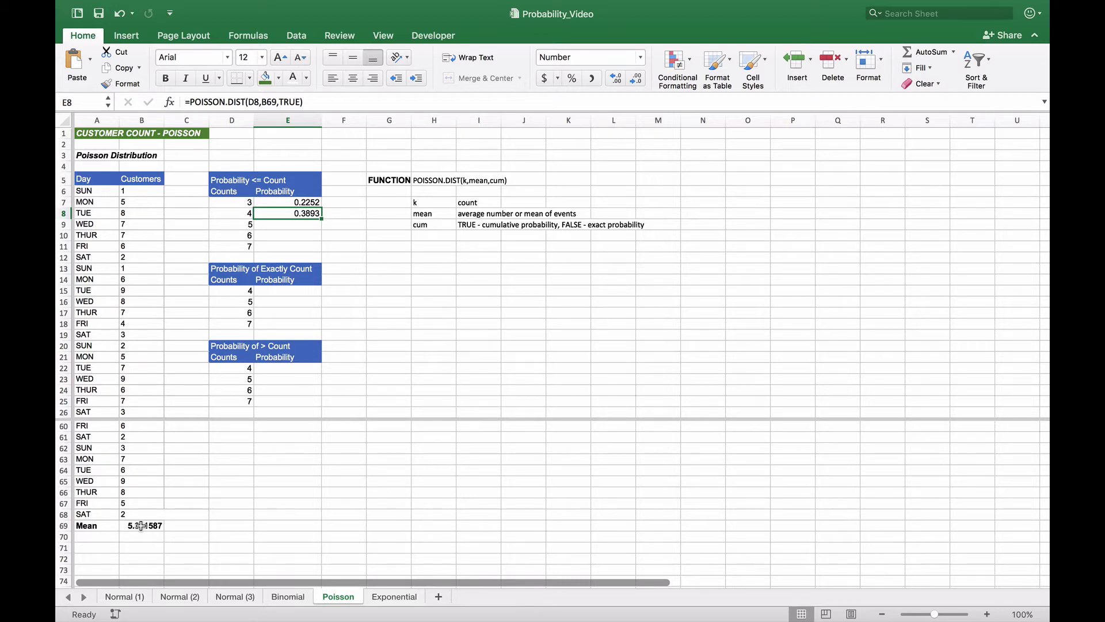
pyautogui.press('Down')
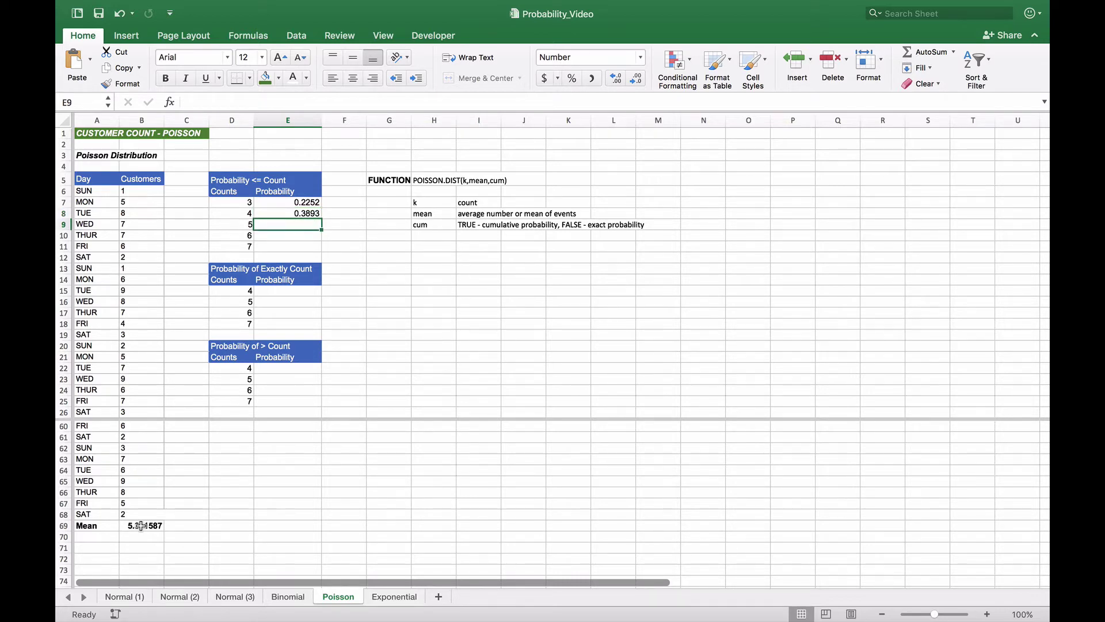
# Enter cumulative POISSON.DIST formulas for counts 5 and 6 in E9 and E10, using mean B69
pyautogui.write('=PO')
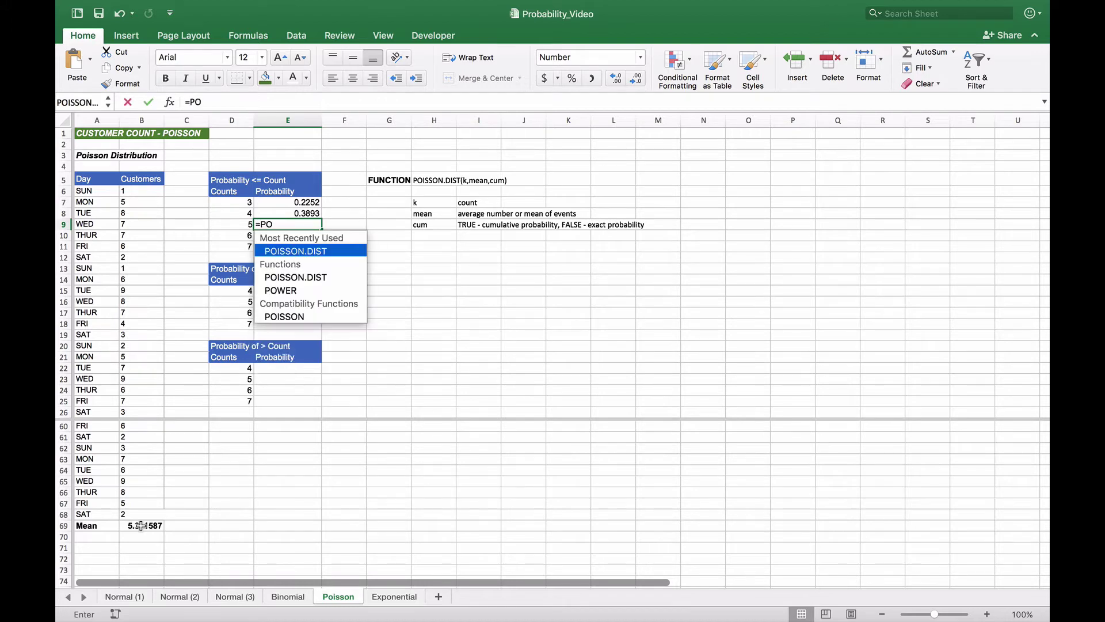
pyautogui.press('Tab')
pyautogui.write('5,')
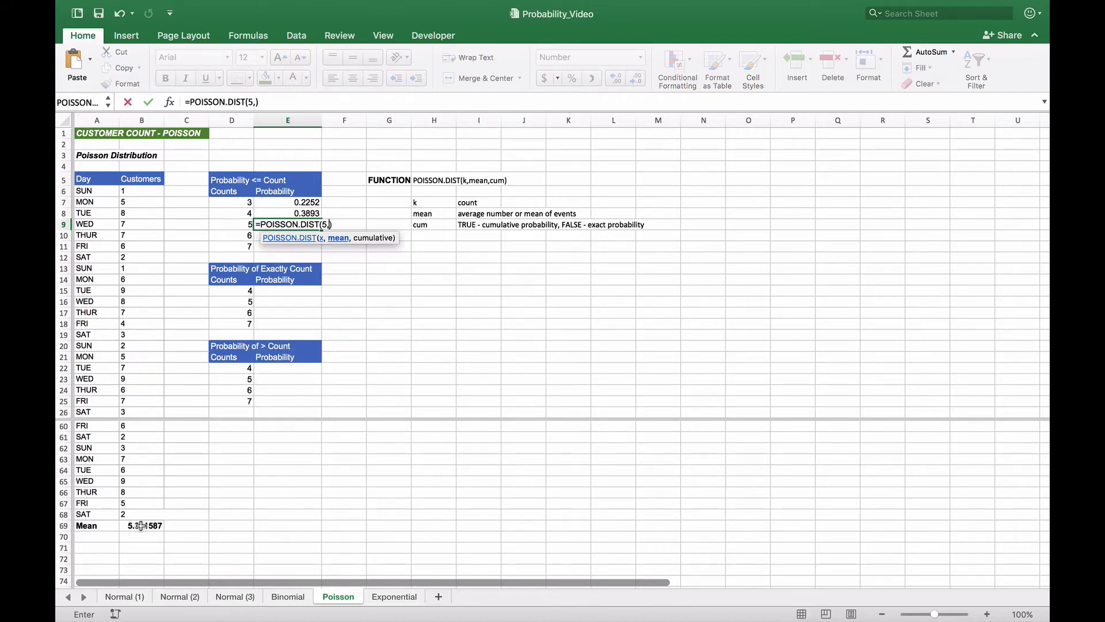
pyautogui.click(147, 525)
pyautogui.write(',TRUE')
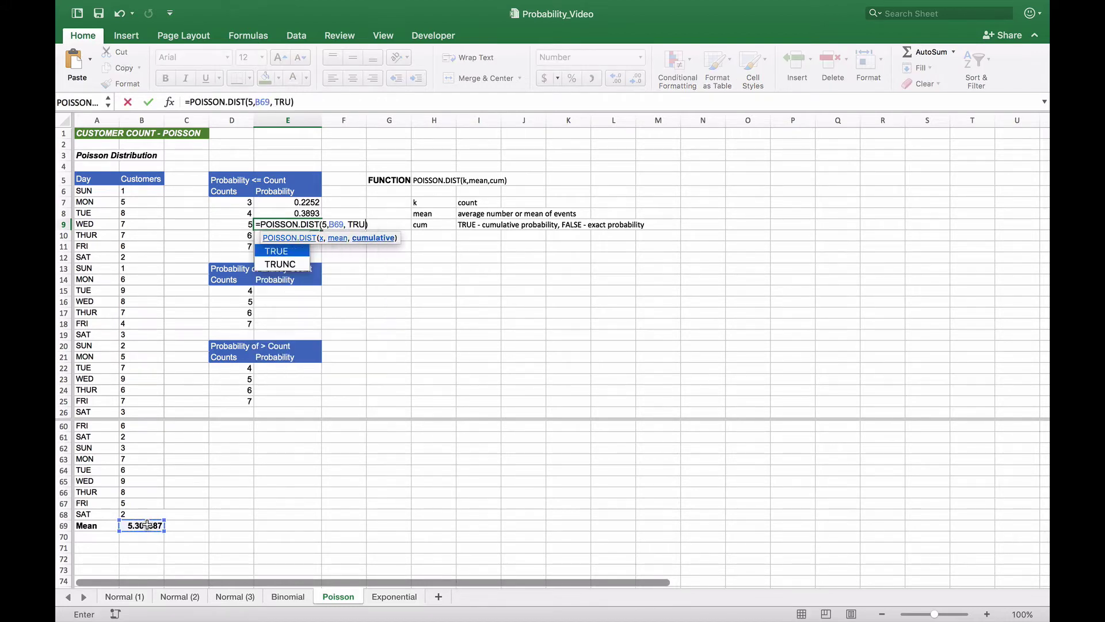
pyautogui.press('Return')
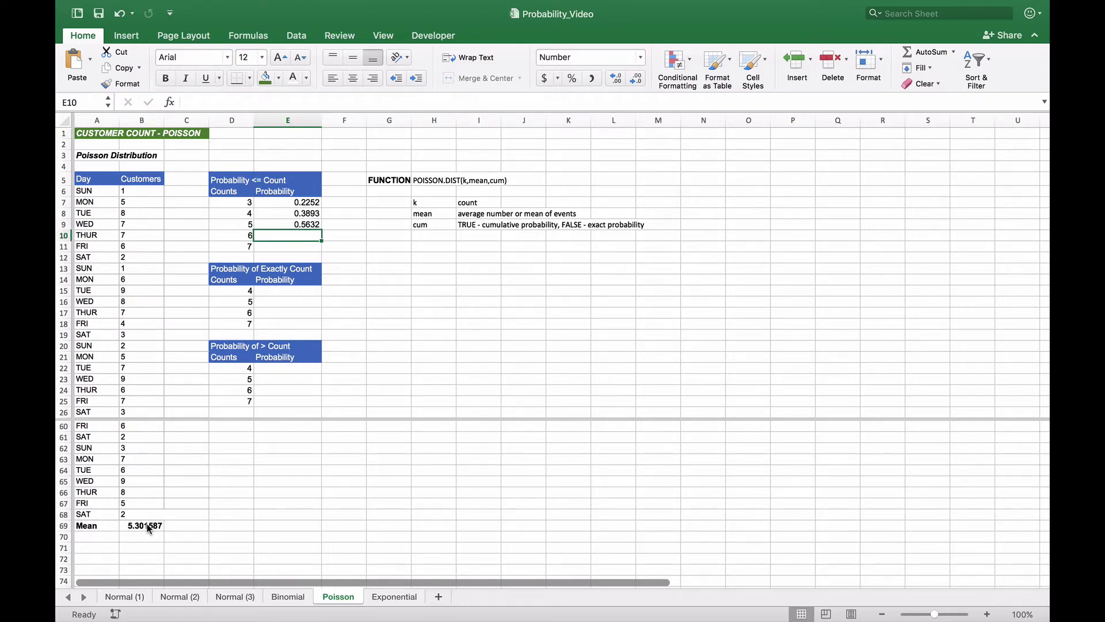
pyautogui.write('=po')
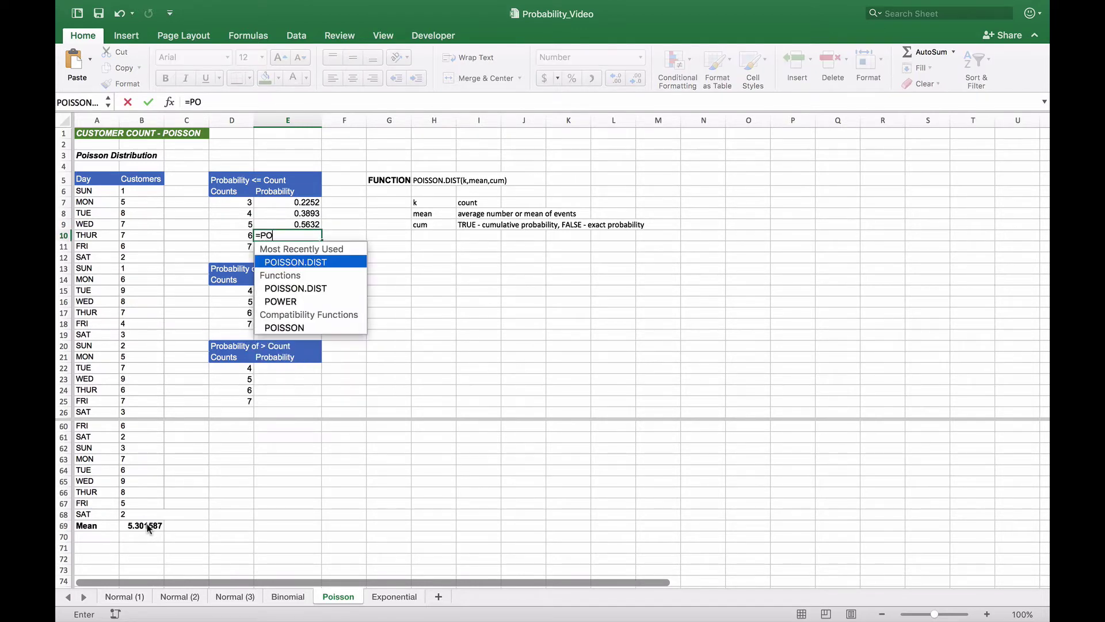
pyautogui.press('Tab')
pyautogui.press('Left')
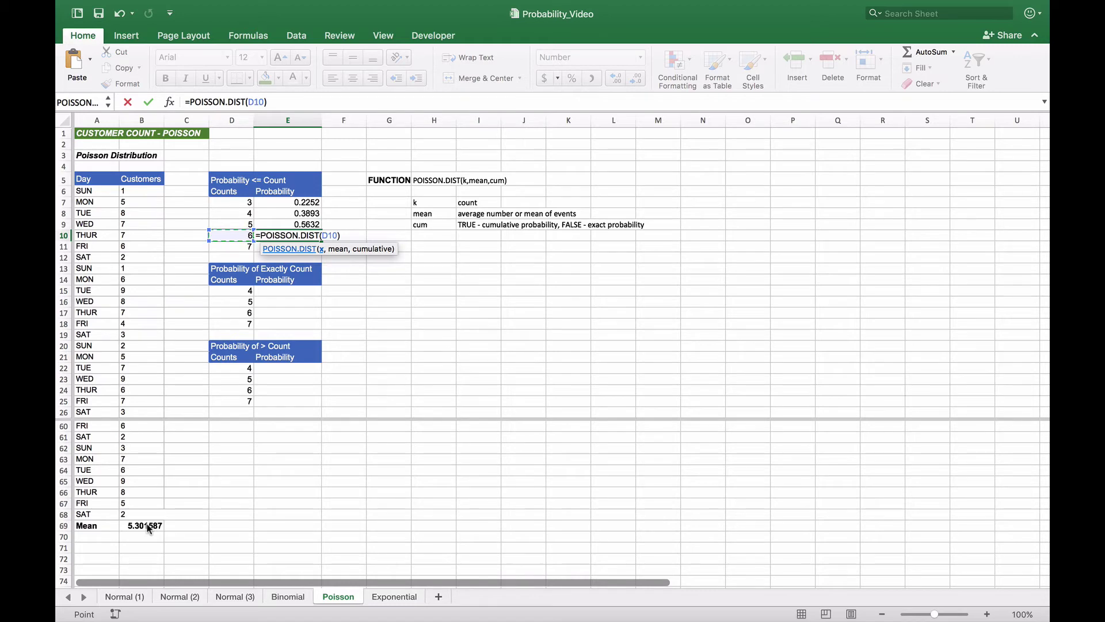
pyautogui.write(',')
pyautogui.click(136, 526)
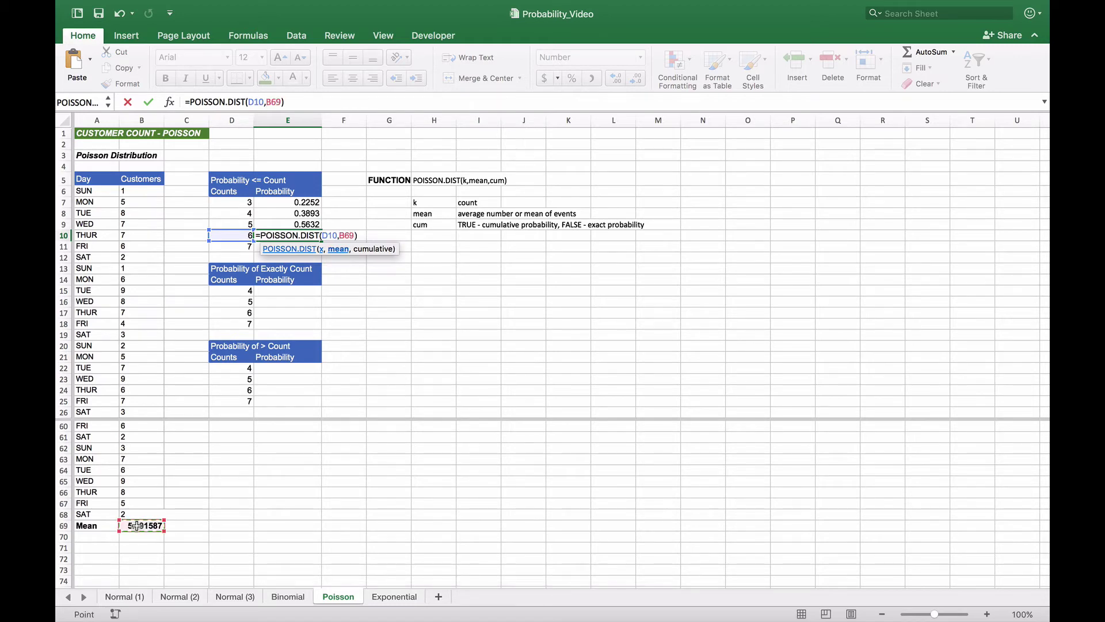
pyautogui.write(',TRUE')
pyautogui.press('Return')
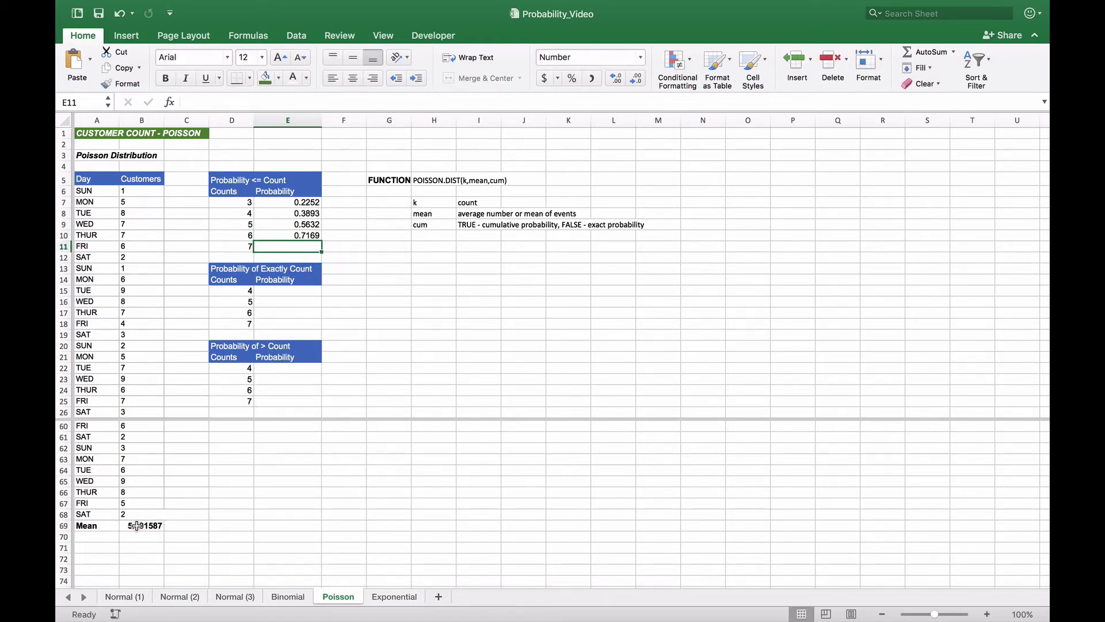
# In E11, enter =POISSON.DIST(D11,B69,TRUE) so count 7 shows 0.8333
pyautogui.write('=POIS')
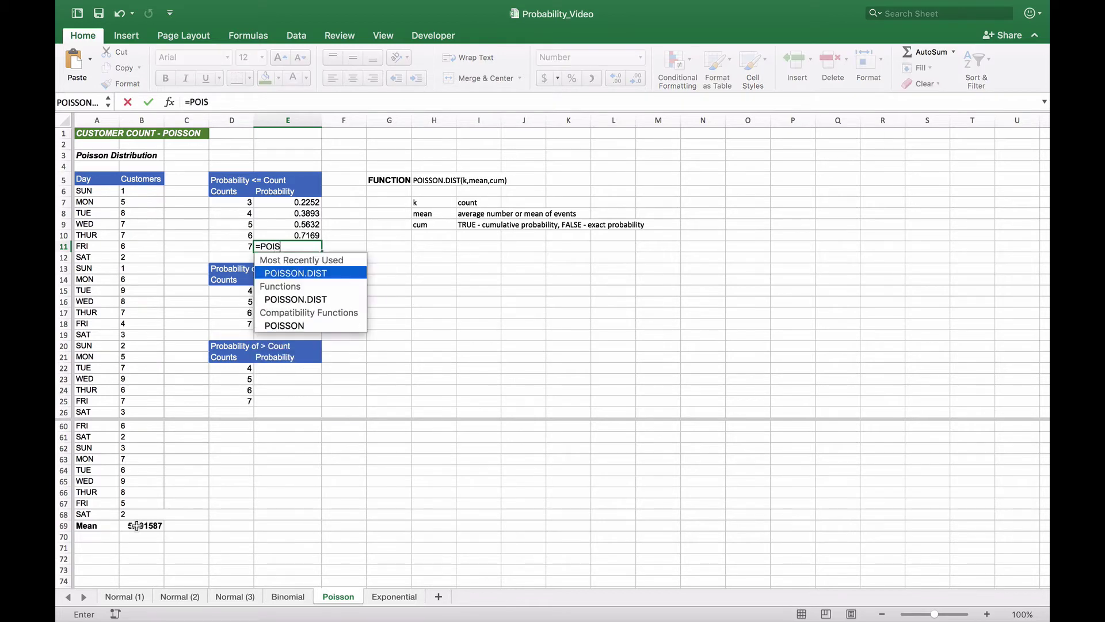
pyautogui.write('SON')
pyautogui.press('Tab')
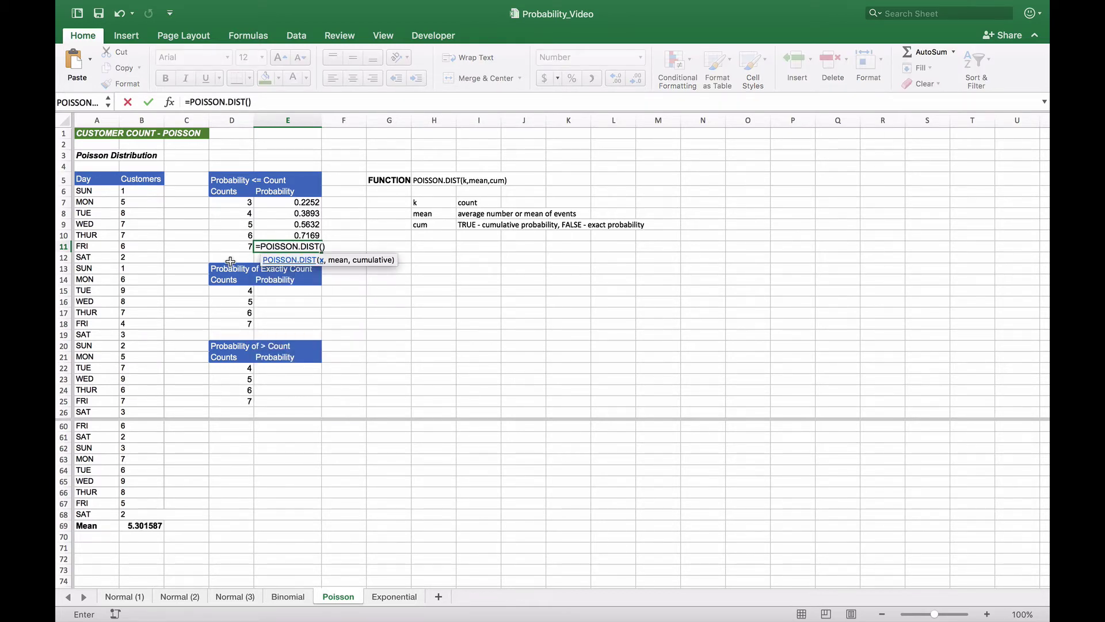
pyautogui.click(240, 245)
pyautogui.write(',')
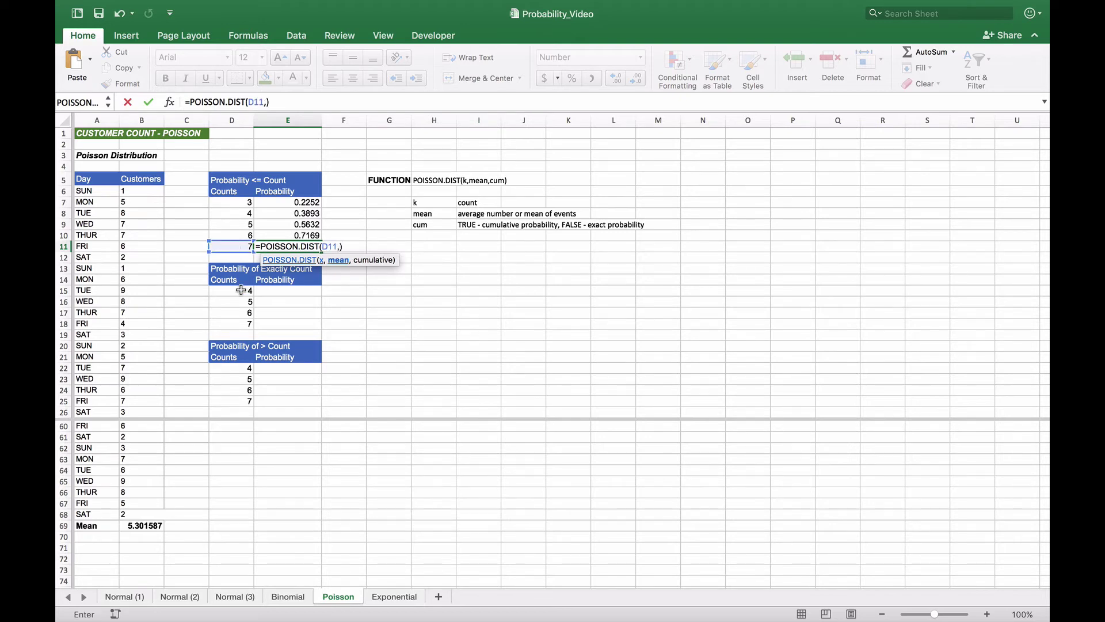
pyautogui.click(139, 525)
pyautogui.write(',TRUE')
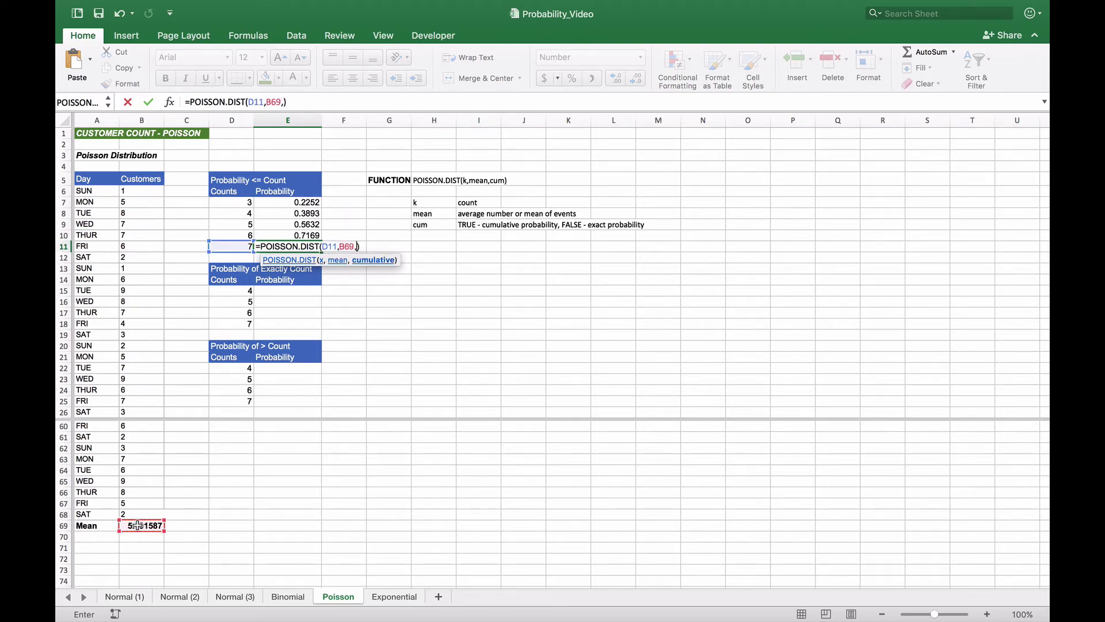
pyautogui.press('Return')
pyautogui.press('Up')
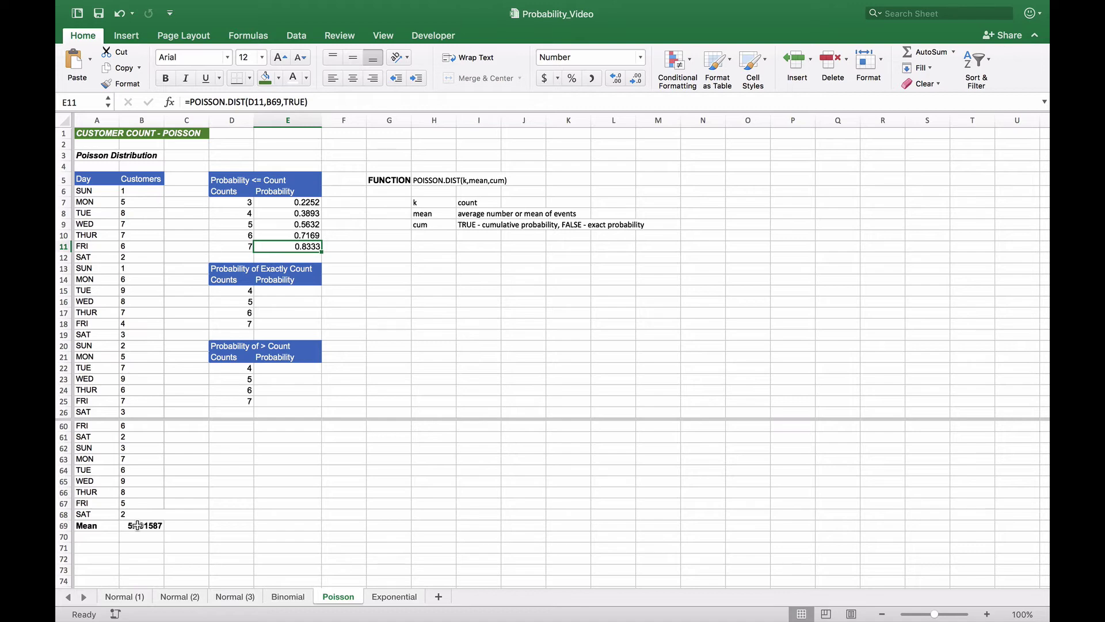
pyautogui.press('Down')
pyautogui.press('Down')
pyautogui.press('Down')
pyautogui.press('Down')
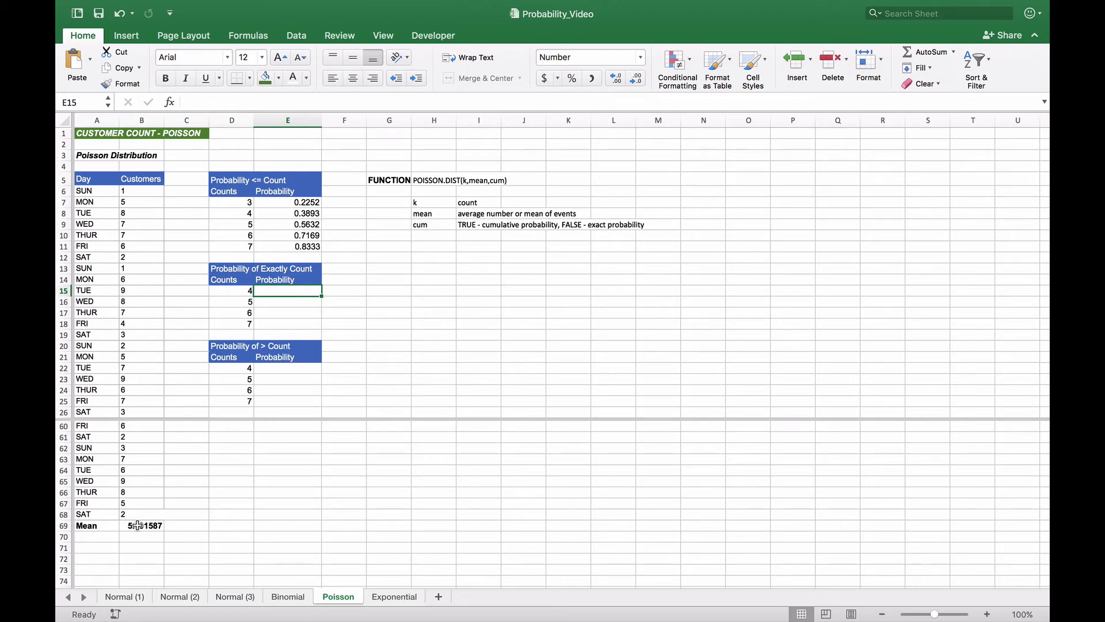
# In E15, enter =POISSON.DIST(D15,B69,FALSE) so count 4's exact probability shows 0.1640
pyautogui.write('=PO')
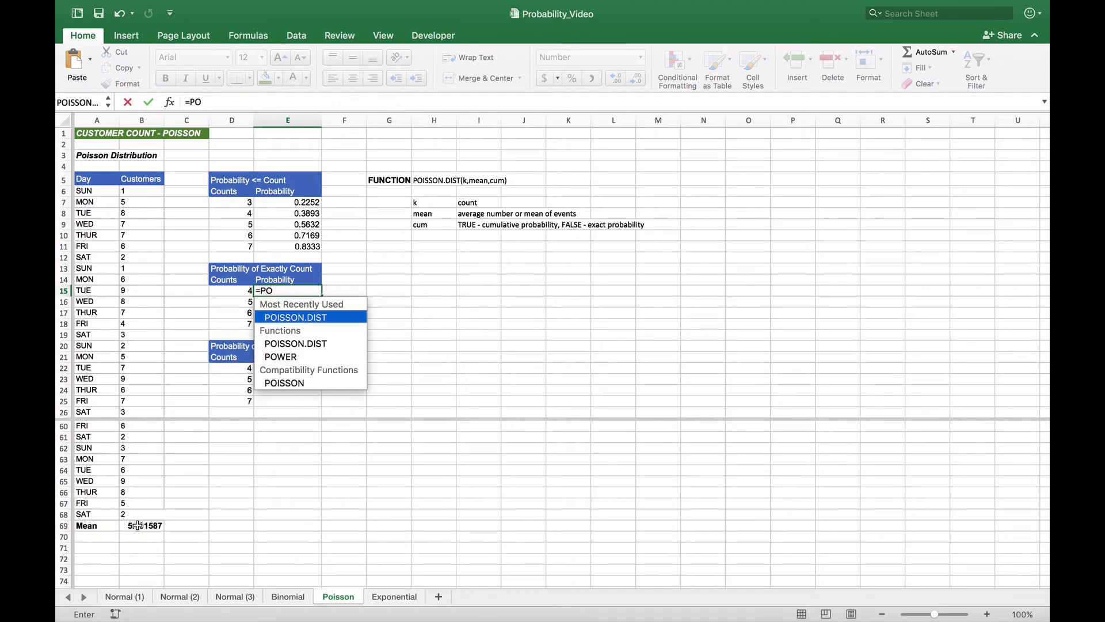
pyautogui.press('Tab')
pyautogui.press('Left')
pyautogui.write(',')
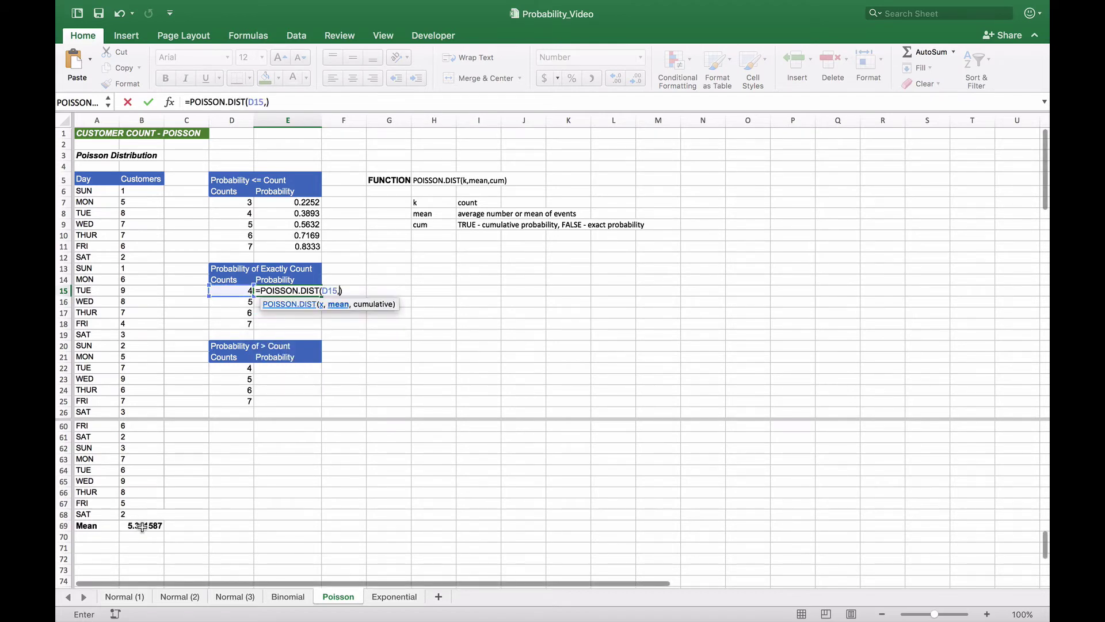
pyautogui.click(142, 526)
pyautogui.write(',FALSE')
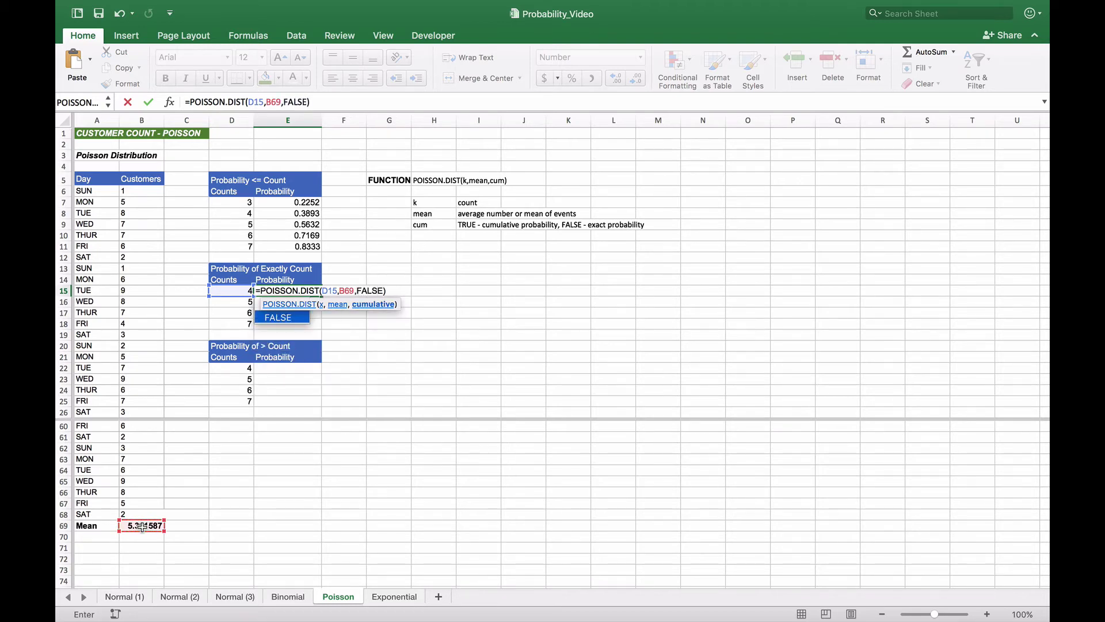
pyautogui.press('Return')
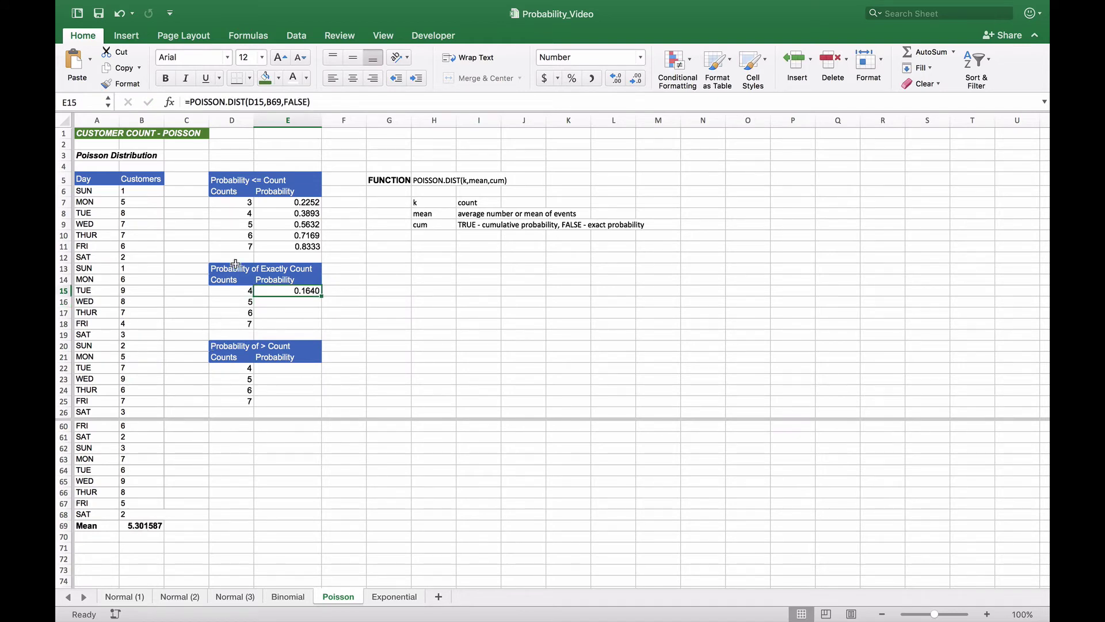
# Make the mean reference absolute so E15's formula uses $B$69
pyautogui.click(274, 101)
pyautogui.press('F4')
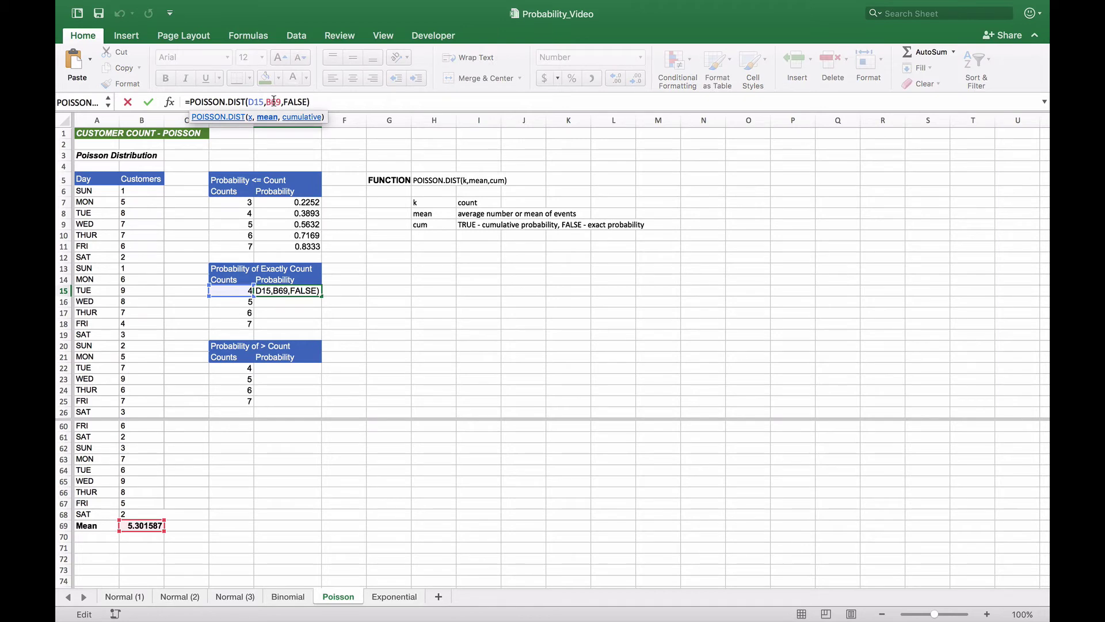
pyautogui.press('Return')
pyautogui.press('Up')
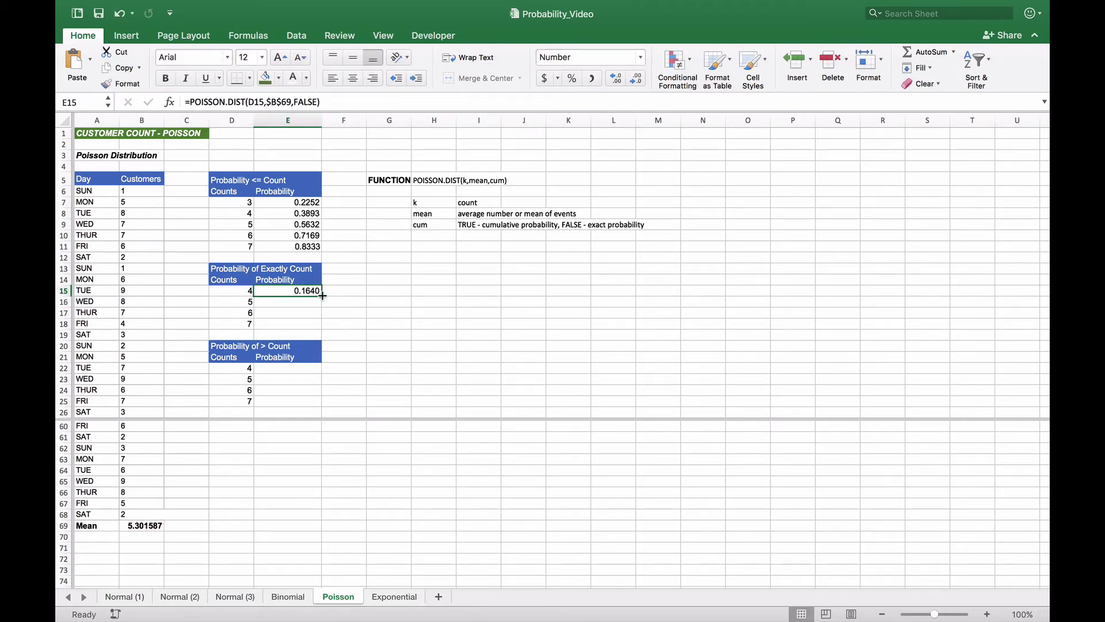
# Fill E15's exact formula down to E18, giving 0.1739, 0.1537 and 0.1164
pyautogui.moveTo(322, 295); pyautogui.dragTo(322, 326)
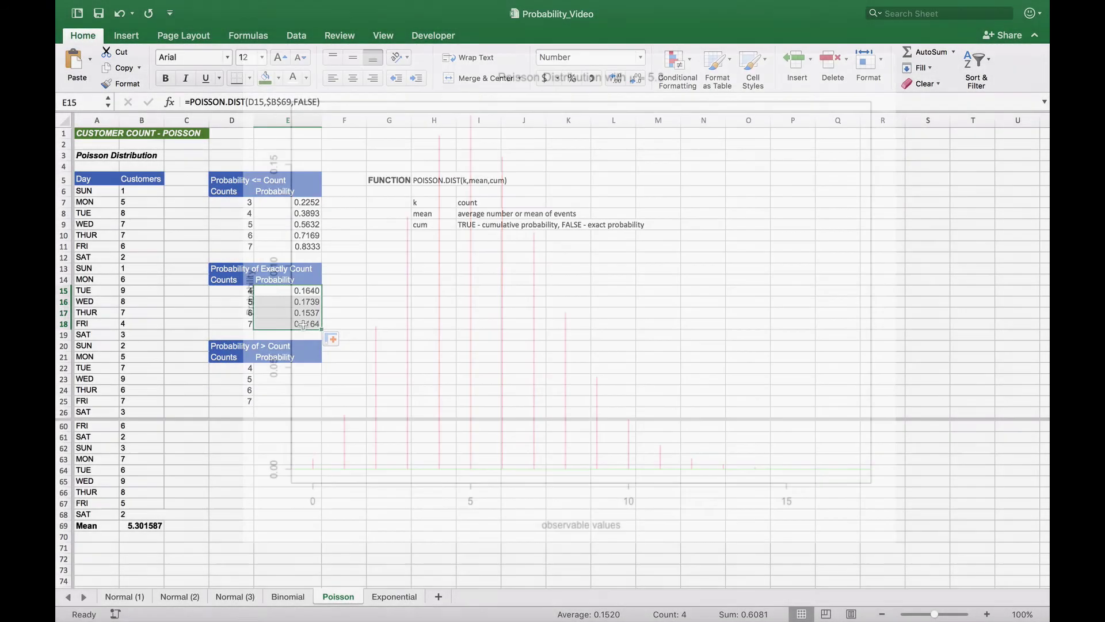
pyautogui.click(288, 367)
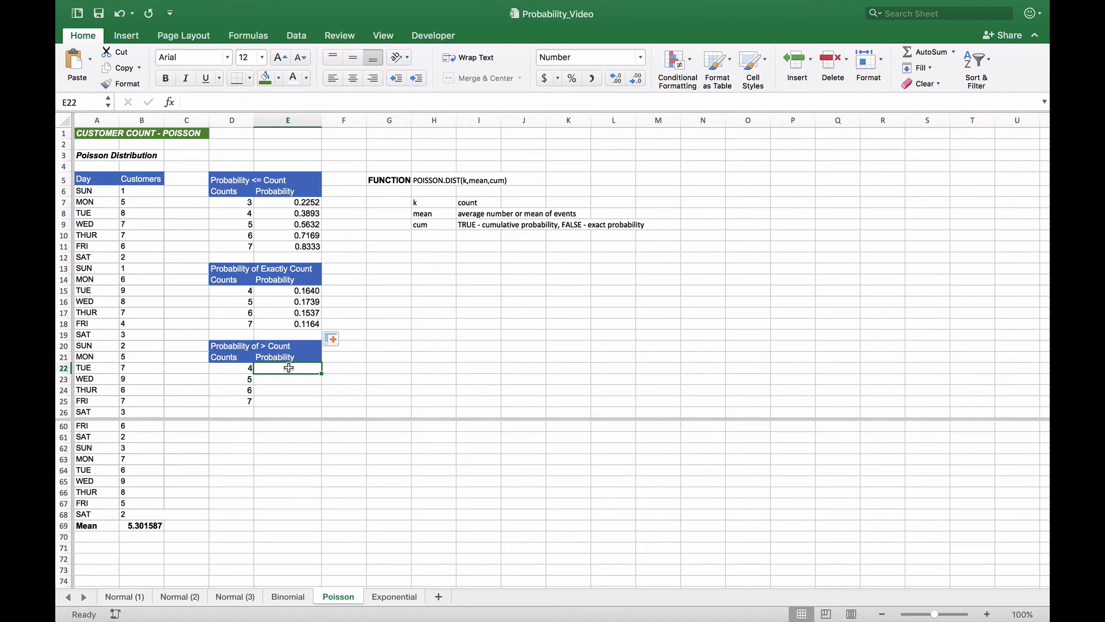
# In E22 and E23, enter =1-E8 and =1-E9 for counts 4 and 5 (0.6107, 0.4368)
pyautogui.write('=1-')
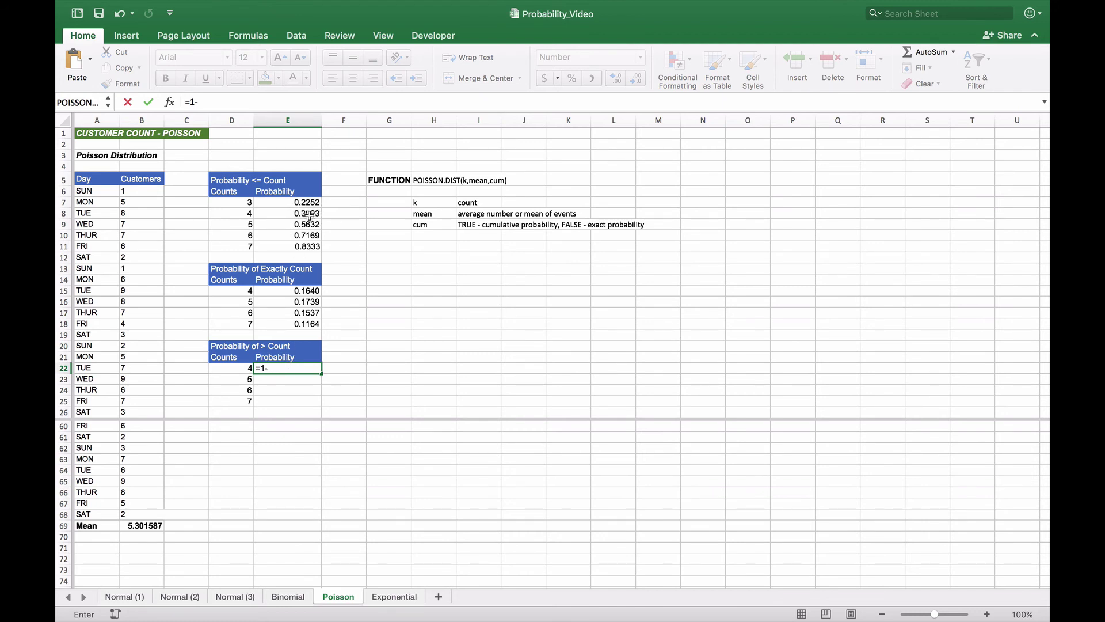
pyautogui.click(309, 215)
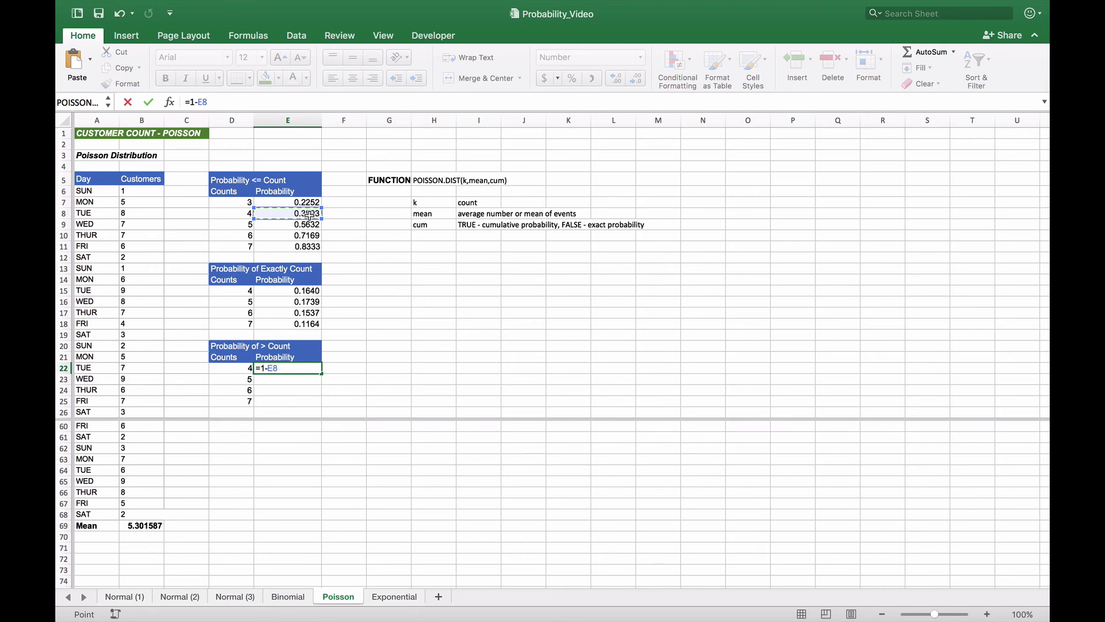
pyautogui.press('Return')
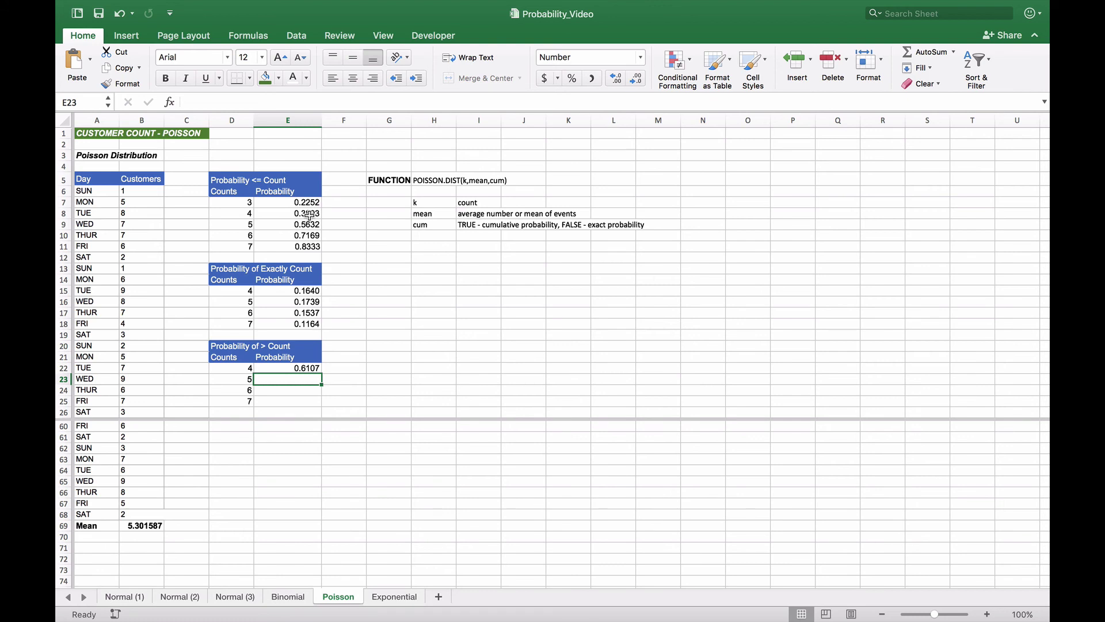
pyautogui.write('=1-')
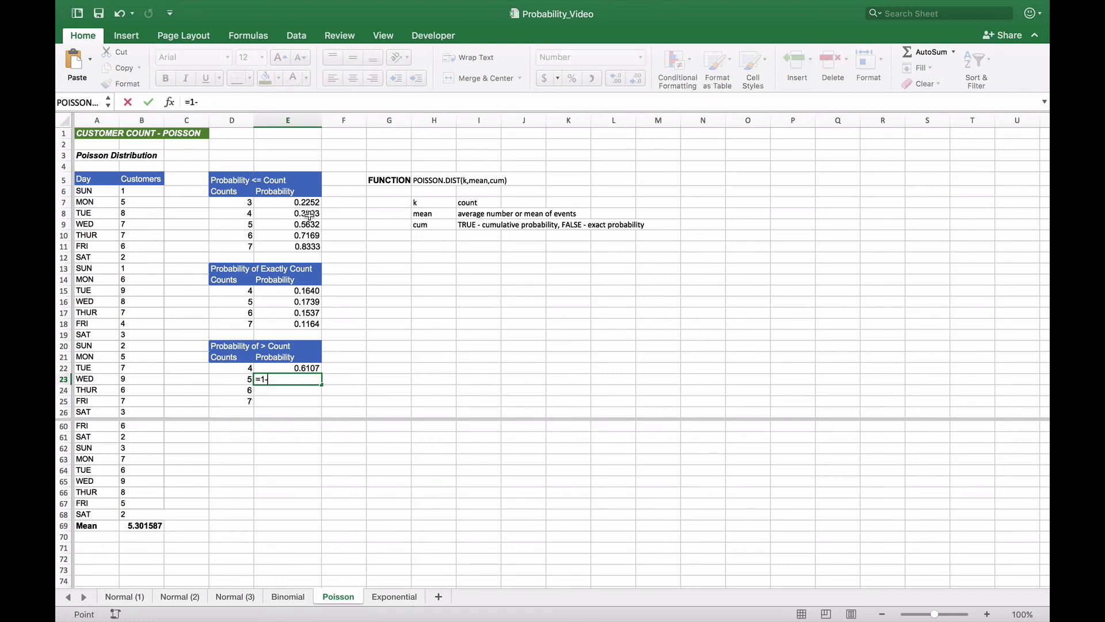
pyautogui.press('Up')
pyautogui.press('Up')
pyautogui.press('Up')
pyautogui.press('Up')
pyautogui.press('Up')
pyautogui.press('Up')
pyautogui.press('Up')
pyautogui.press('Up')
pyautogui.press('Up')
pyautogui.press('Up')
pyautogui.press('Up')
pyautogui.press('Up')
pyautogui.press('Up')
pyautogui.press('Up')
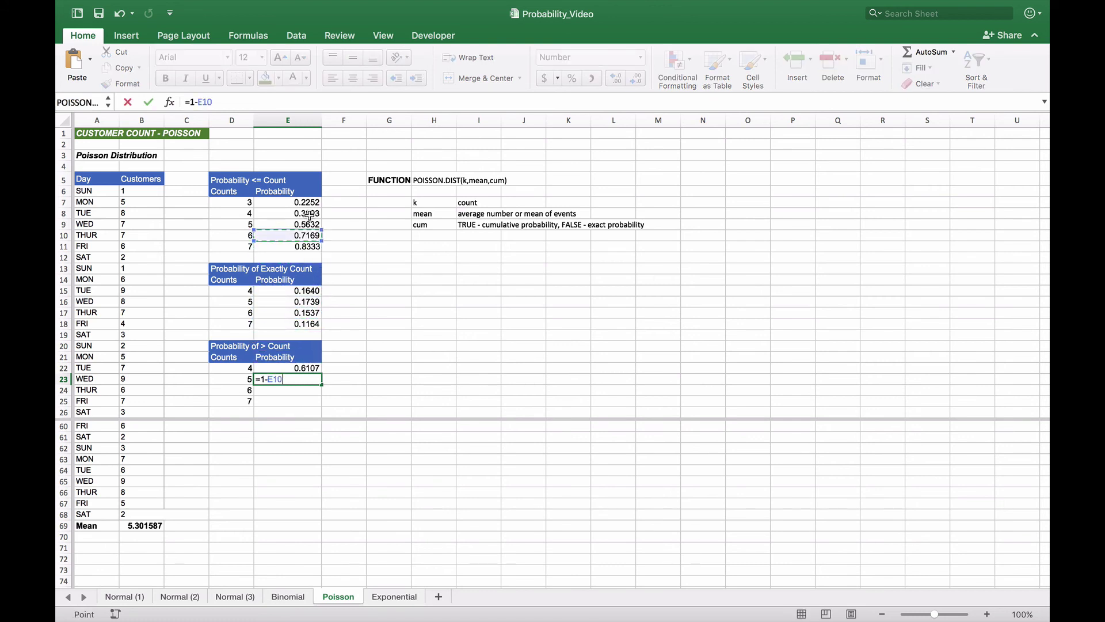
pyautogui.press('Return')
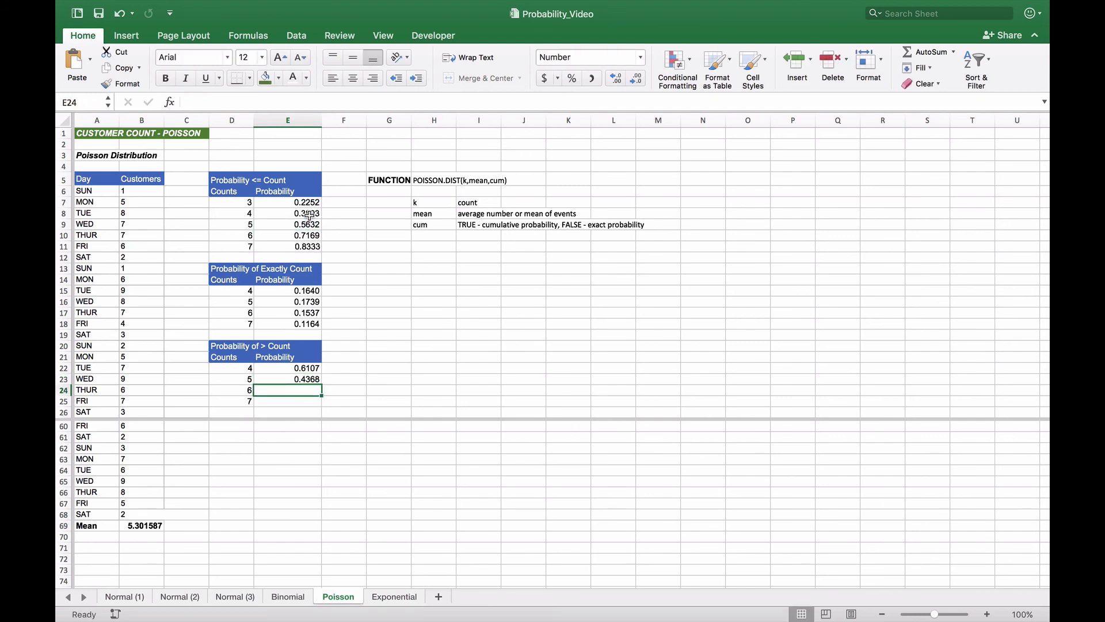
# In E24 and E25, enter =1-E10 and =1-E11 for counts 6 and 7 (0.2831, 0.1667)
pyautogui.write('=1-')
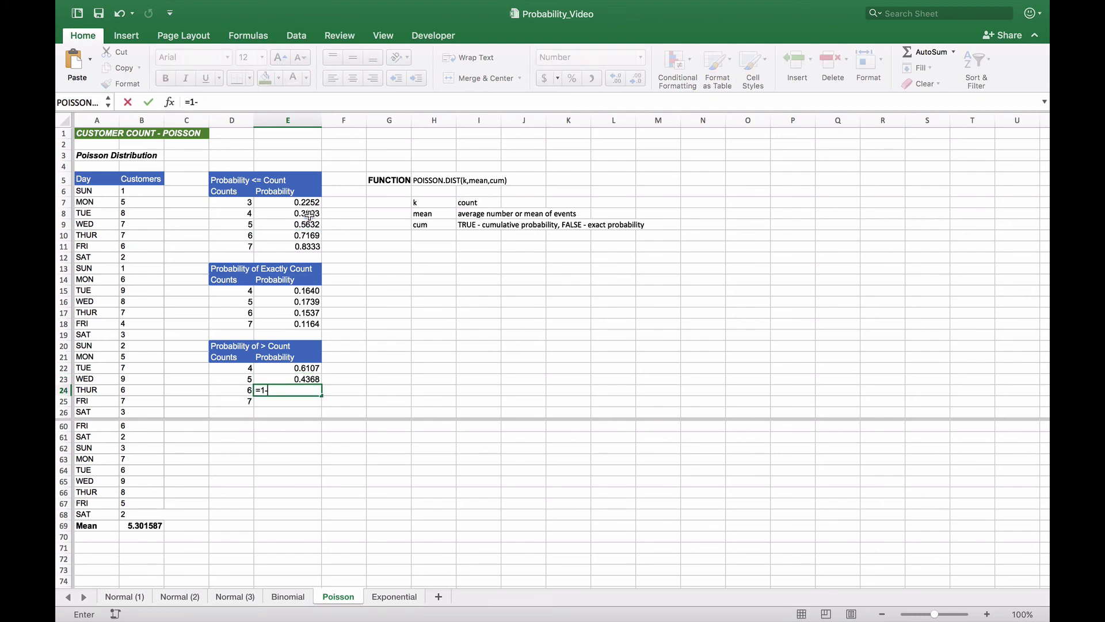
pyautogui.press('Up')
pyautogui.press('Up')
pyautogui.press('Up')
pyautogui.press('Up')
pyautogui.press('Up')
pyautogui.press('Up')
pyautogui.press('Up')
pyautogui.press('Up')
pyautogui.press('Up')
pyautogui.press('Up')
pyautogui.press('Up')
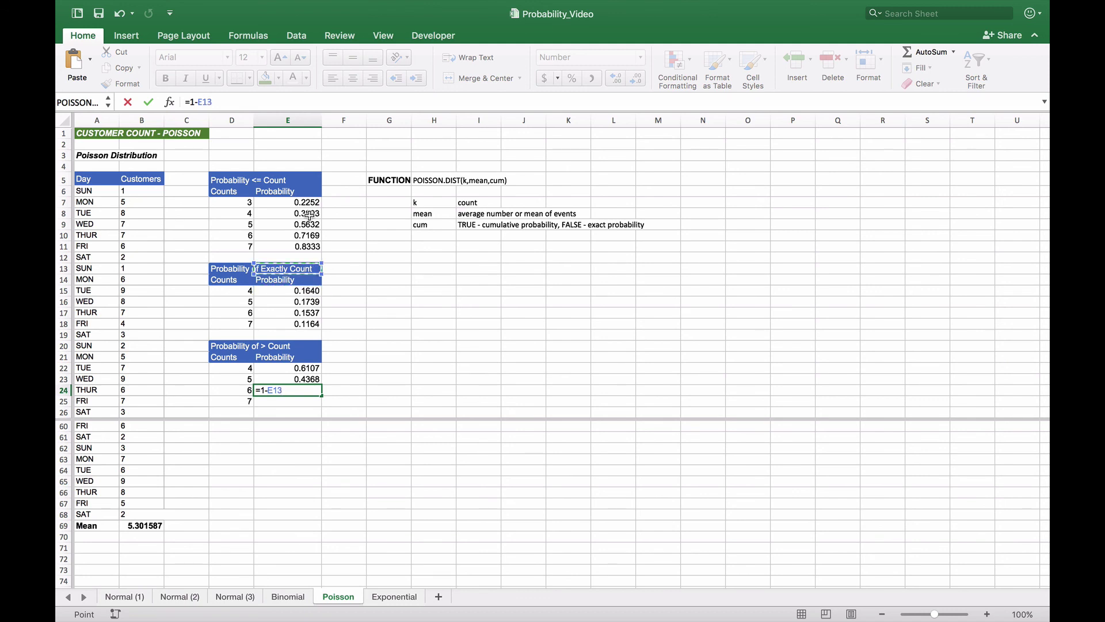
pyautogui.press('Up')
pyautogui.press('Up')
pyautogui.press('Up')
pyautogui.press('Up')
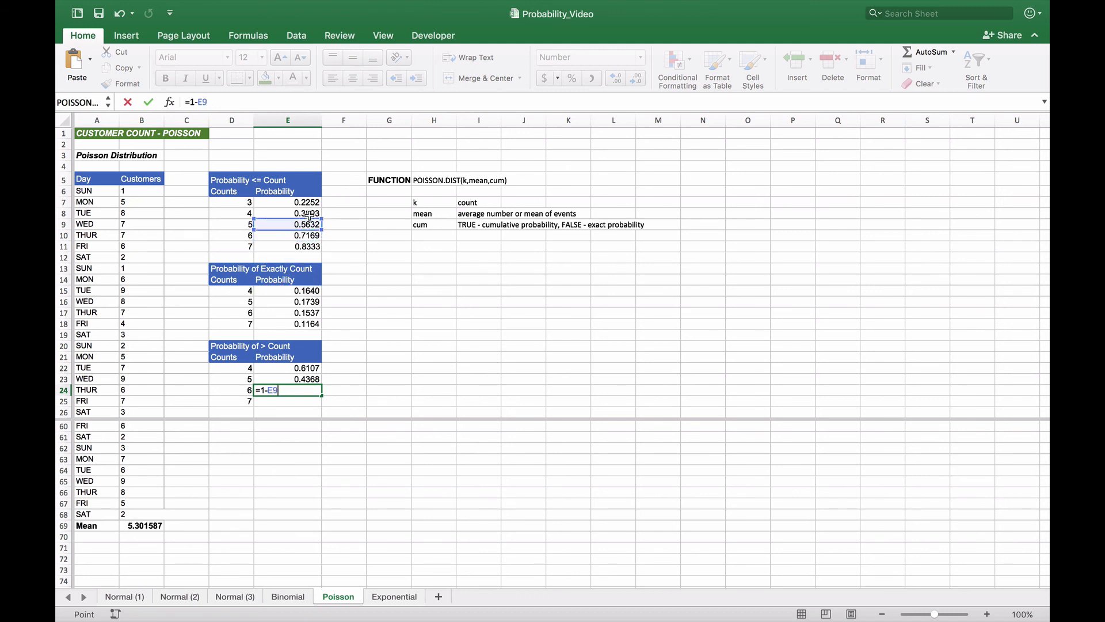
pyautogui.press('Return')
pyautogui.write('=1')
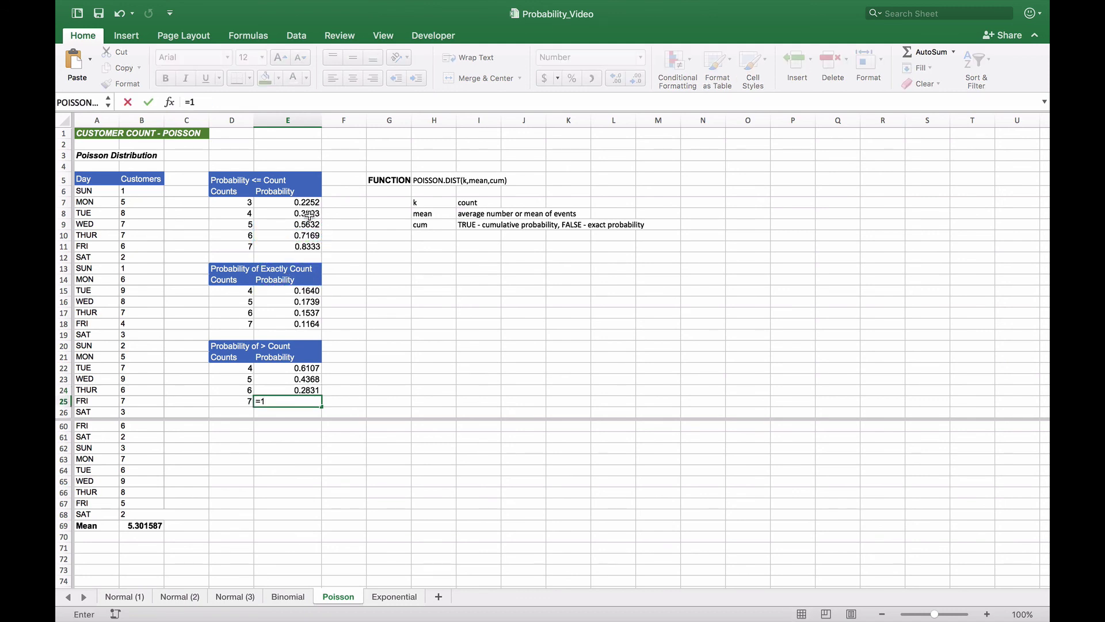
pyautogui.write('-')
pyautogui.press('Up')
pyautogui.press('Up')
pyautogui.press('Up')
pyautogui.press('Up')
pyautogui.press('Up')
pyautogui.press('Up')
pyautogui.press('Up')
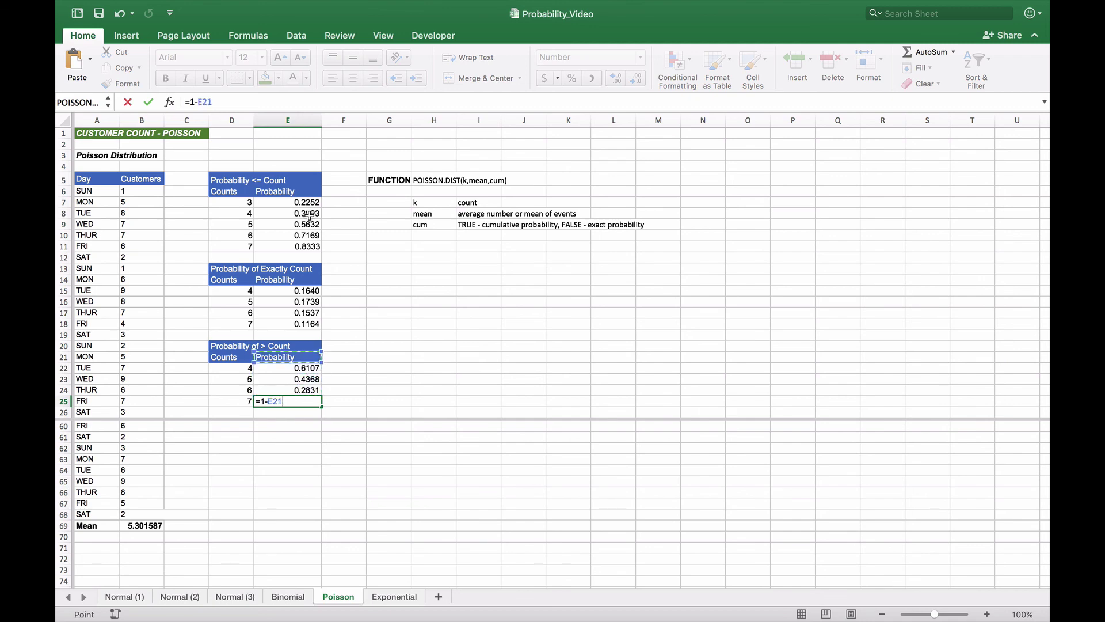
pyautogui.press('Up')
pyautogui.press('Up')
pyautogui.press('Up')
pyautogui.press('Up')
pyautogui.press('Up')
pyautogui.press('Up')
pyautogui.press('Up')
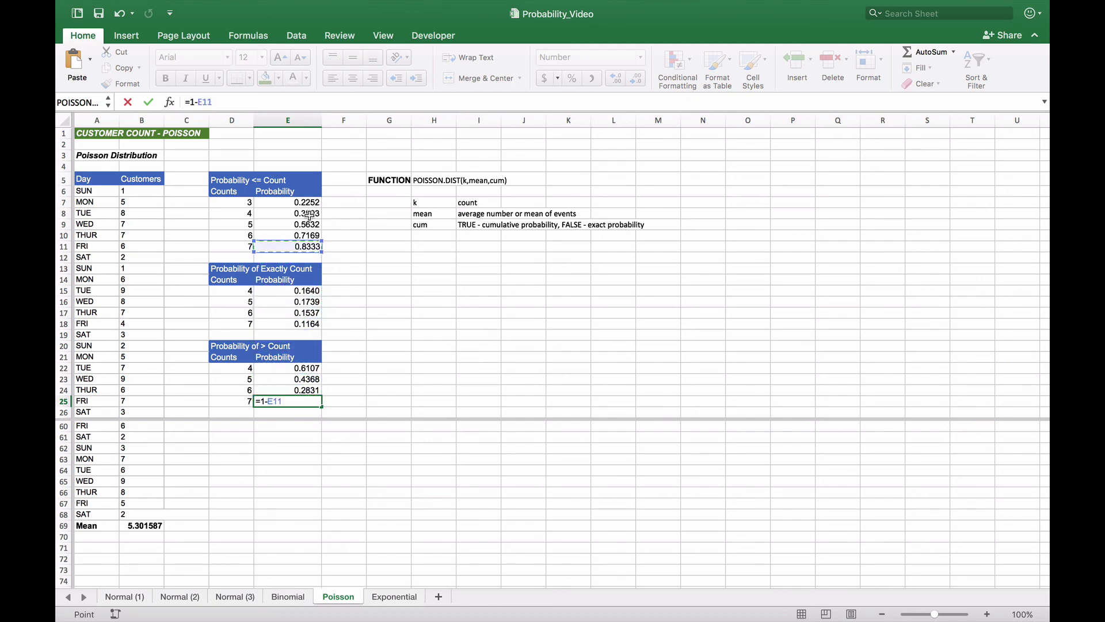
pyautogui.press('Return')
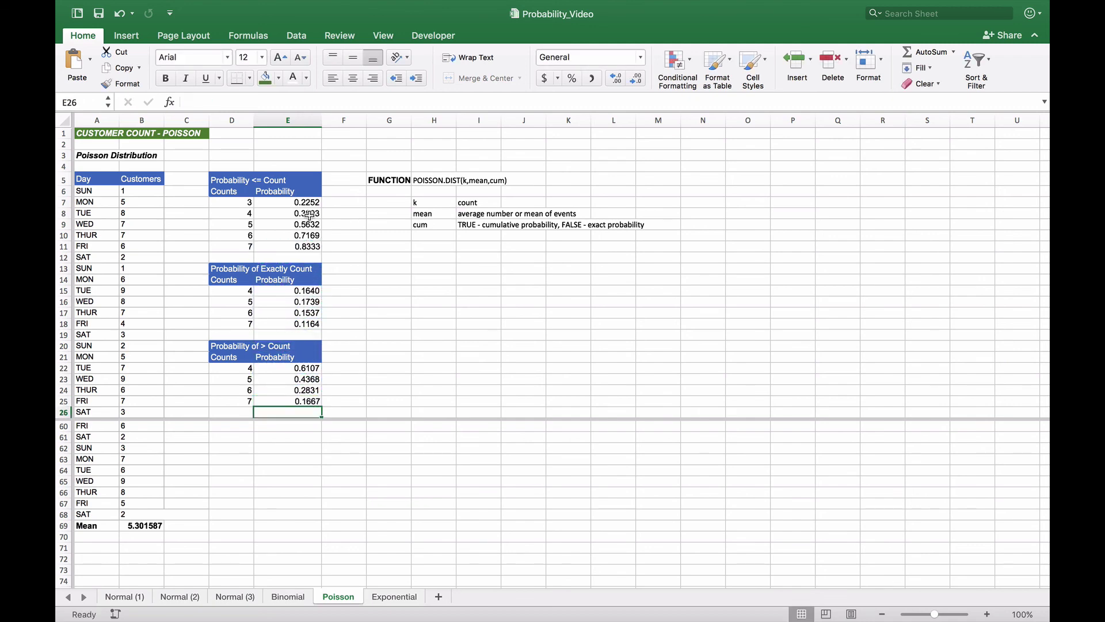